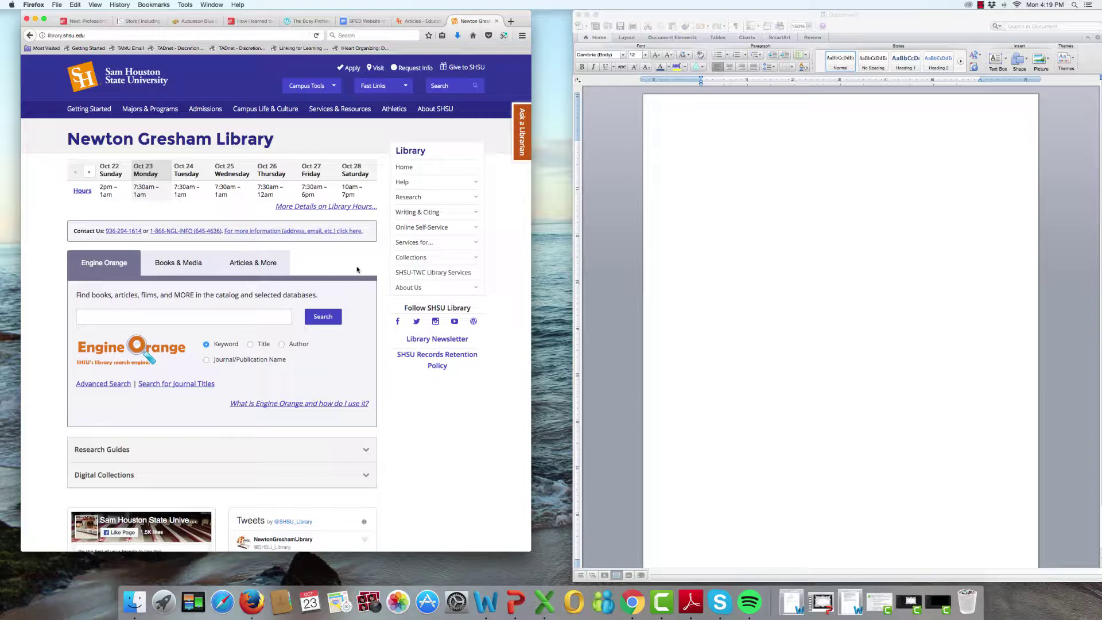
Open the ERIC database from the library's article databases for the Education subject
left_click(264, 266)
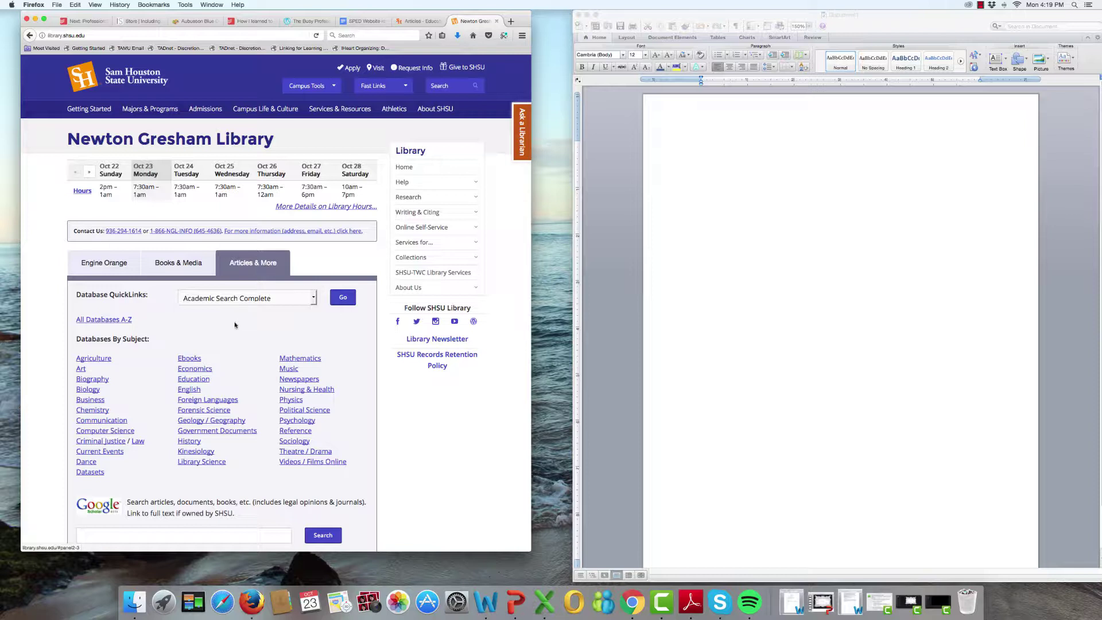
left_click(208, 384)
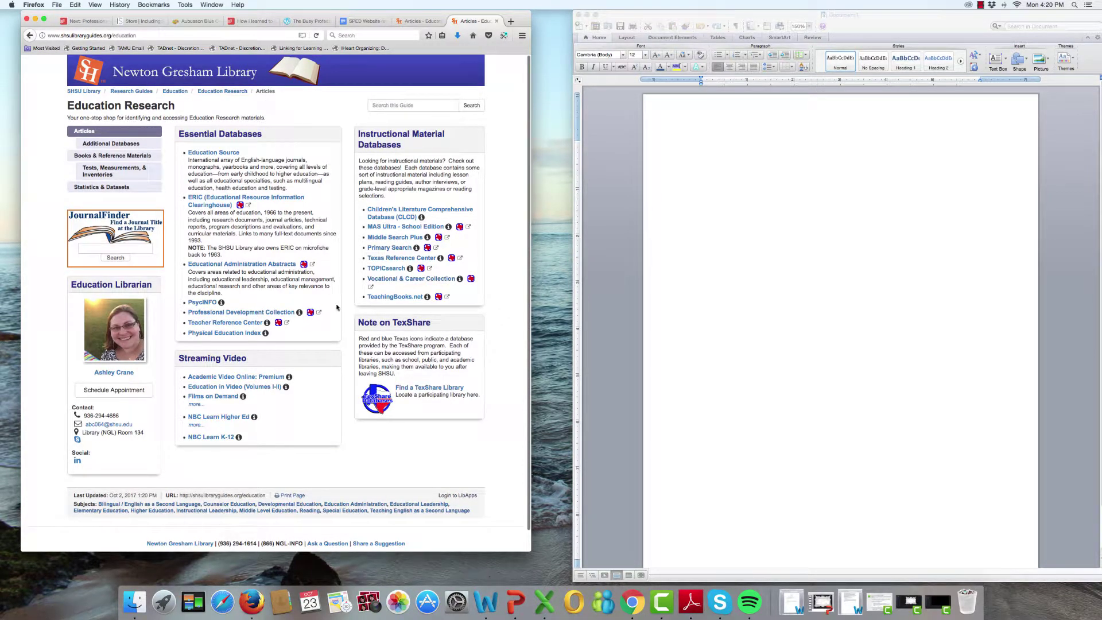
left_click(295, 198)
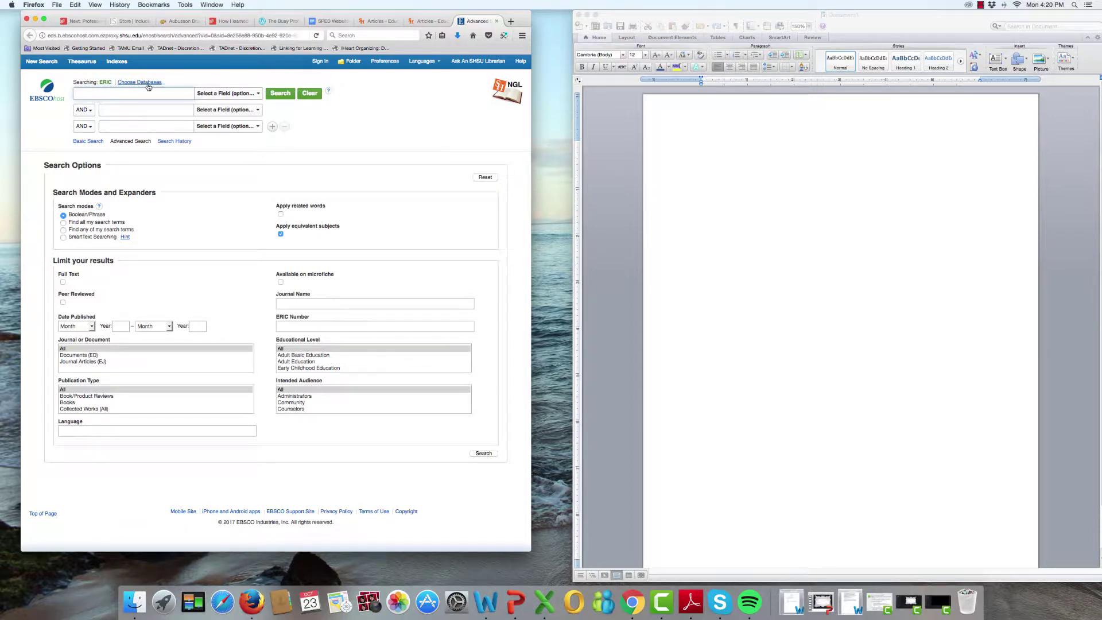
Add Education Full Text, Education Source and Educational Administration Abstracts to the databases being searched
left_click(148, 87)
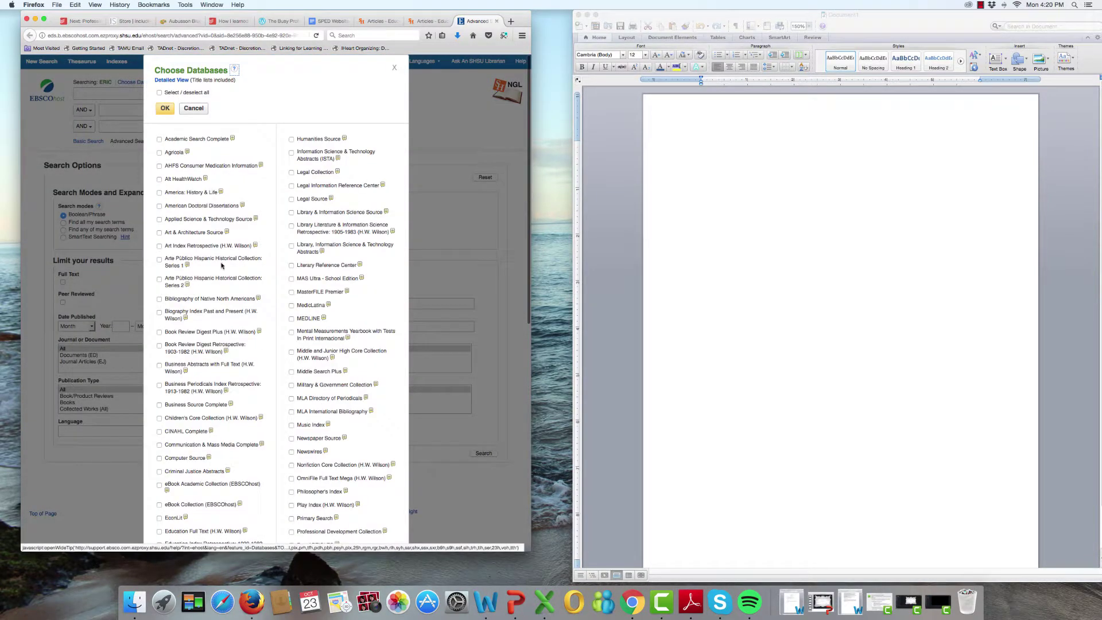
scroll(275, 262, "down", 5)
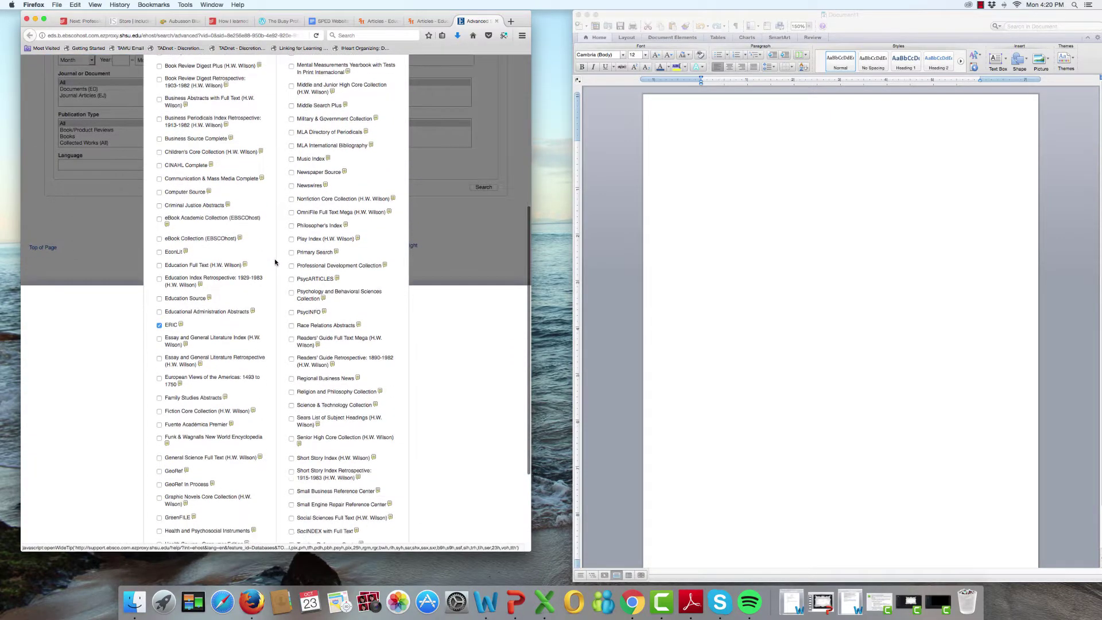
scroll(275, 262, "down", 1)
scroll(275, 263, "down", 2)
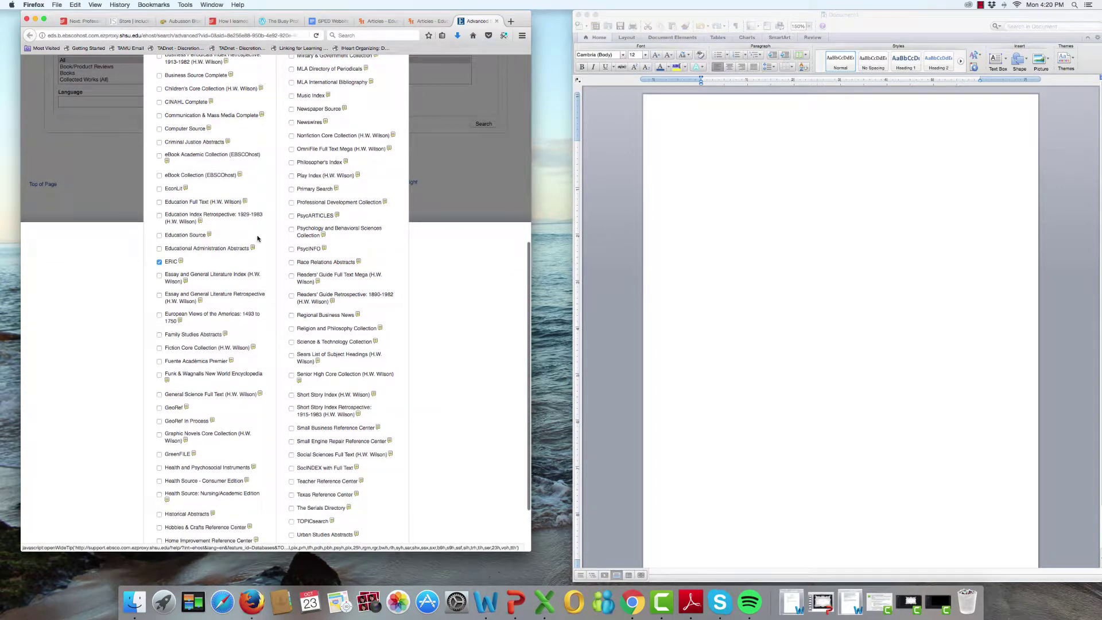
left_click(160, 203)
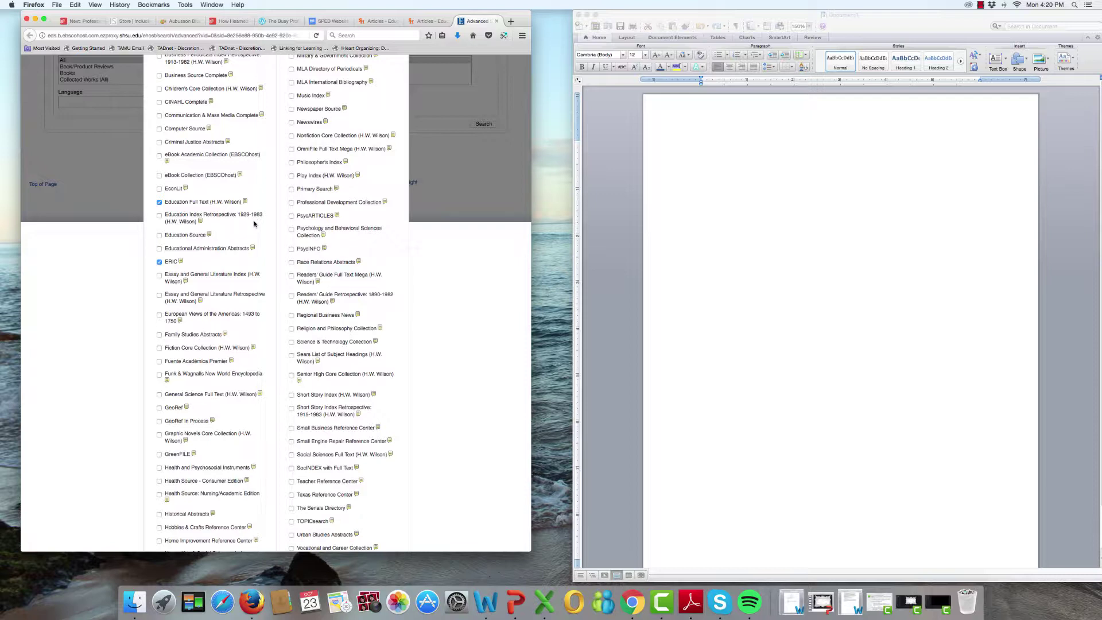
left_click(160, 236)
left_click(160, 249)
Also include PsycINFO, Psychology and Behavioral Sciences Collection and PsycARTICLES, and apply the database selection
scroll(259, 308, "down", 2)
scroll(259, 307, "up", 5)
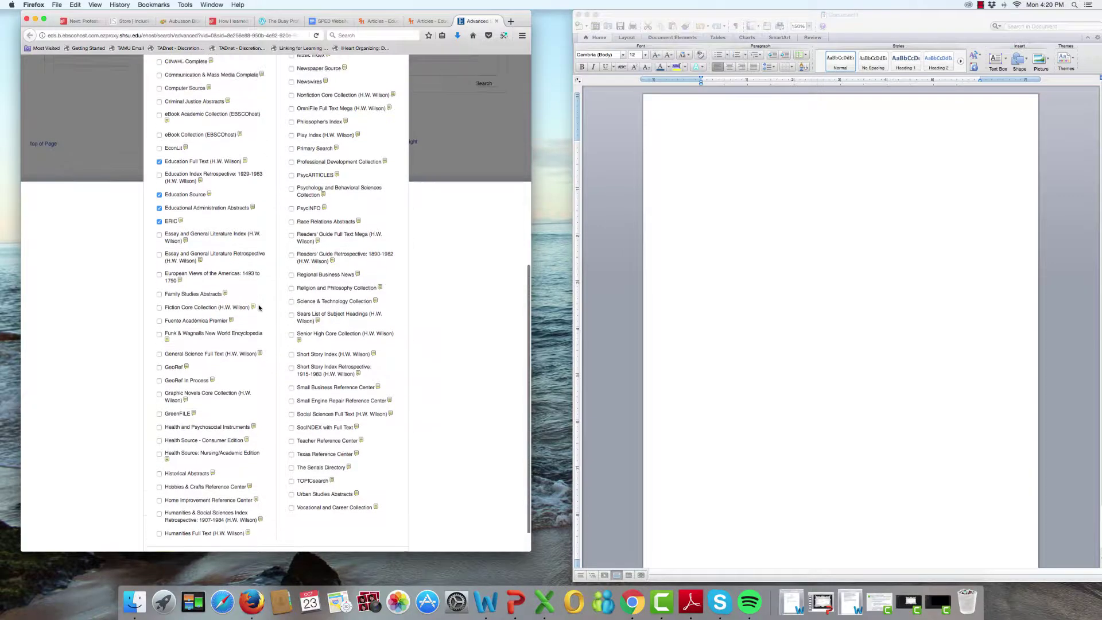
scroll(259, 307, "up", 1)
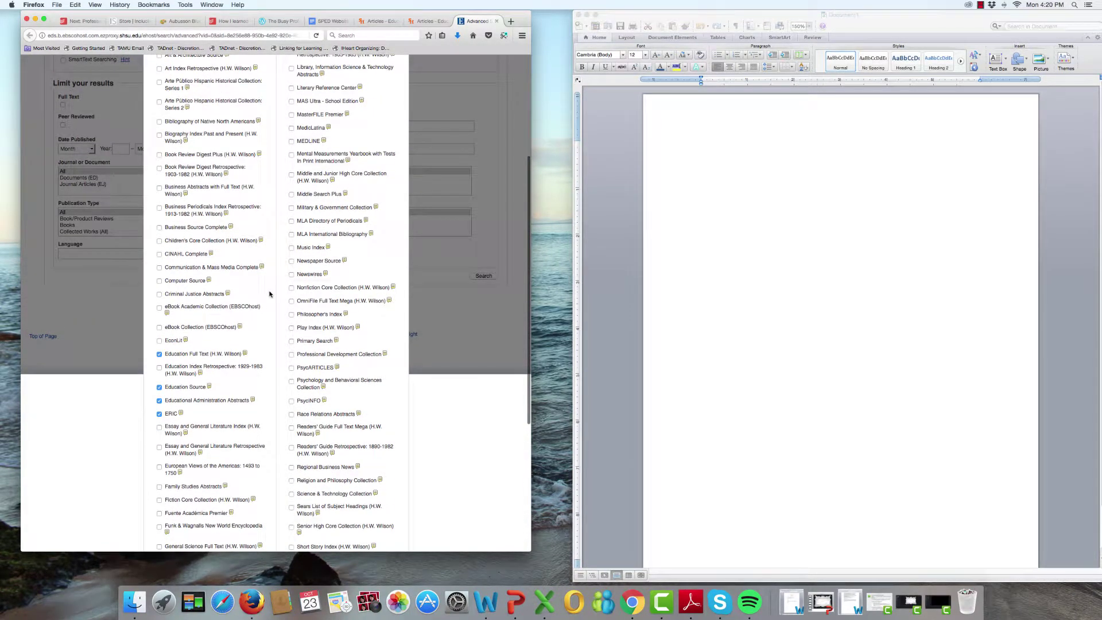
scroll(265, 344, "down", 2)
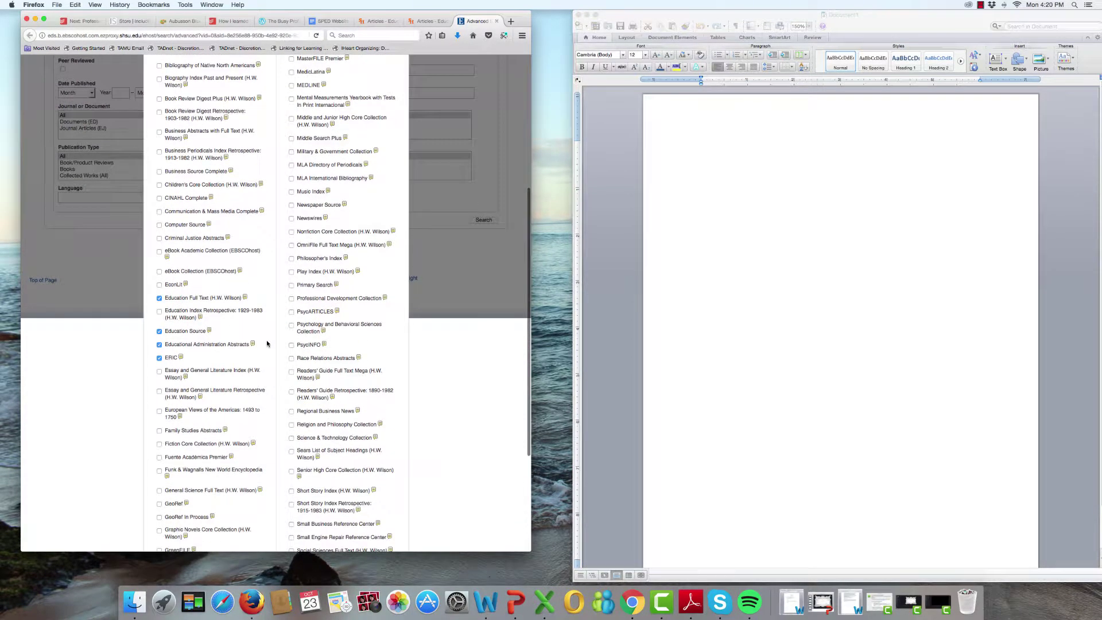
scroll(267, 343, "down", 2)
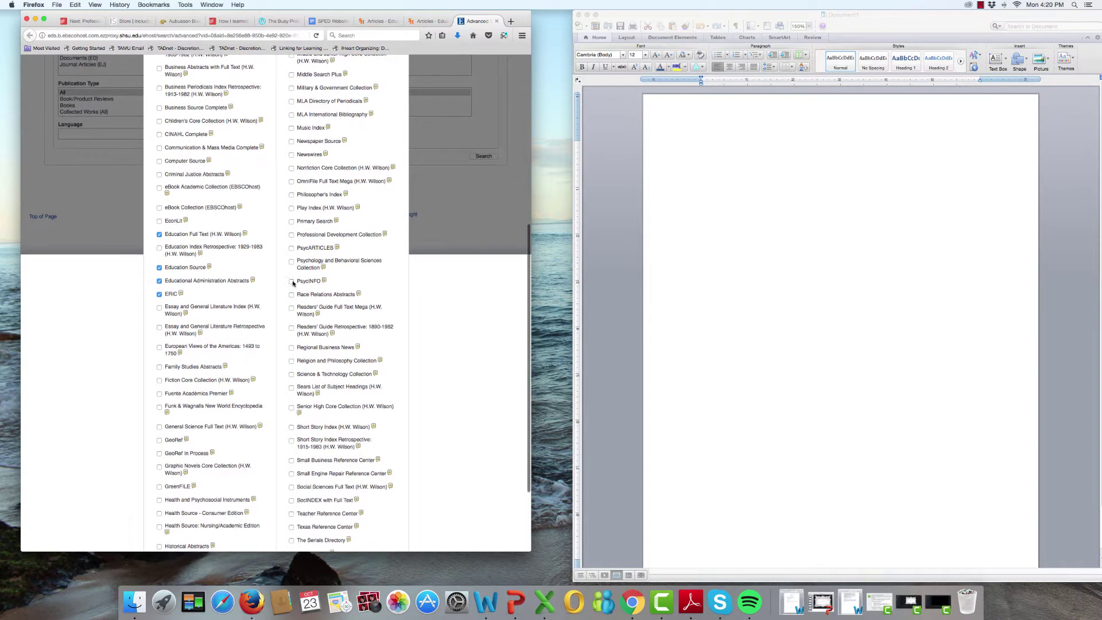
left_click(292, 282)
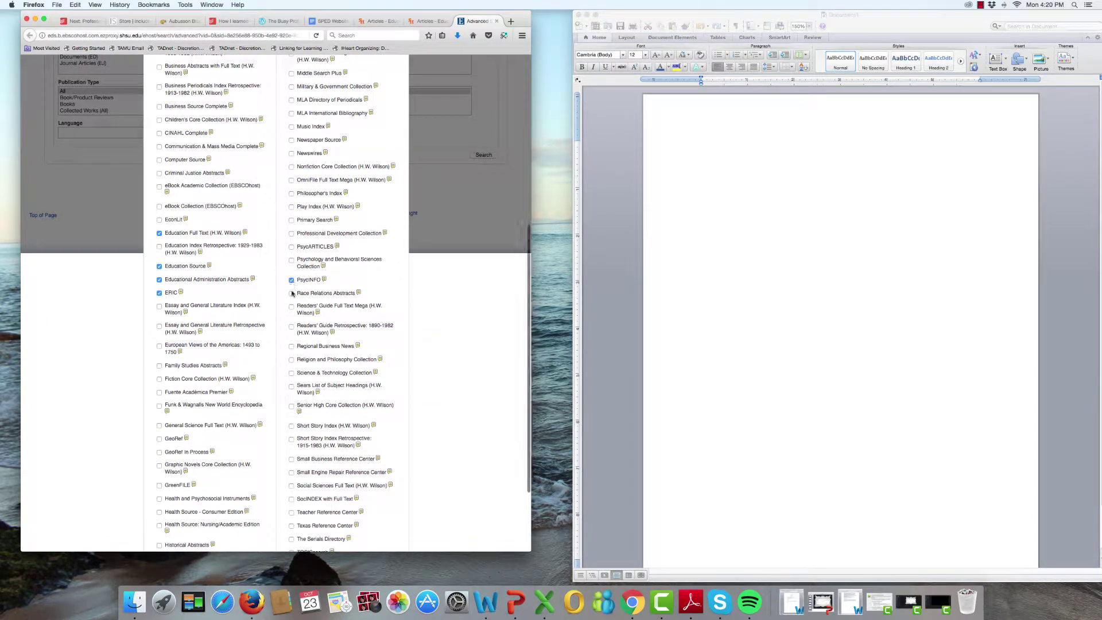
left_click(291, 261)
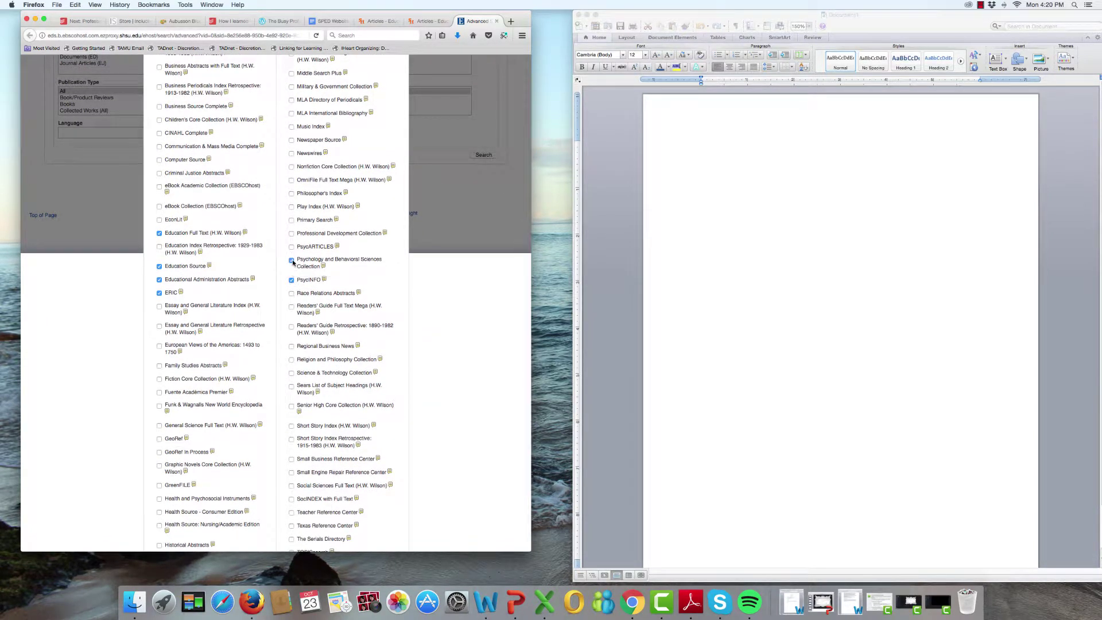
left_click(291, 247)
scroll(377, 345, "down", 5)
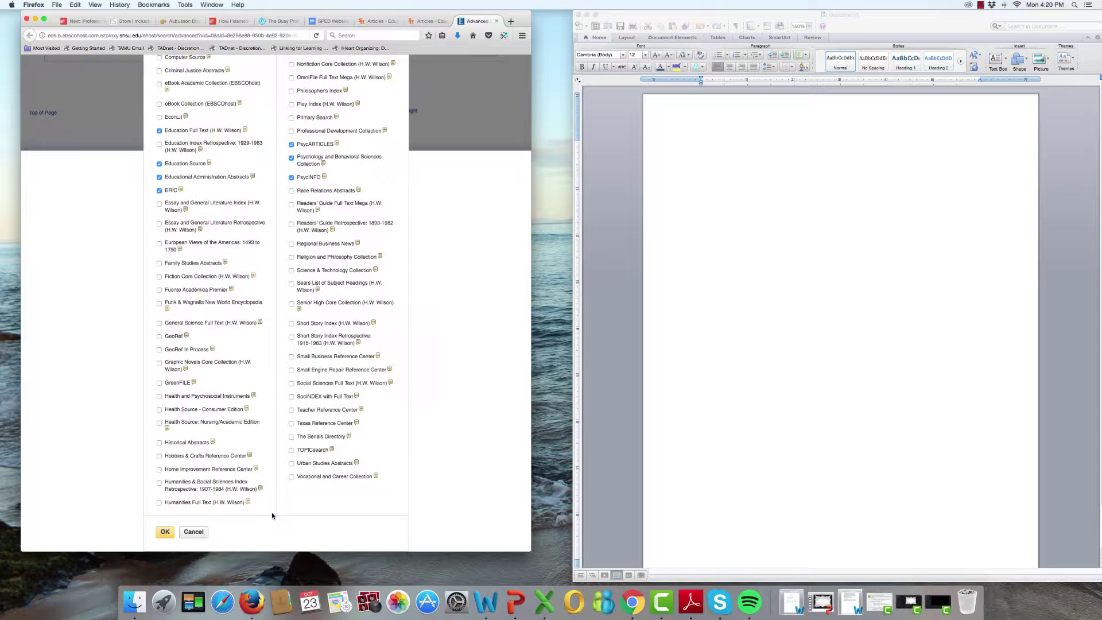
left_click(164, 536)
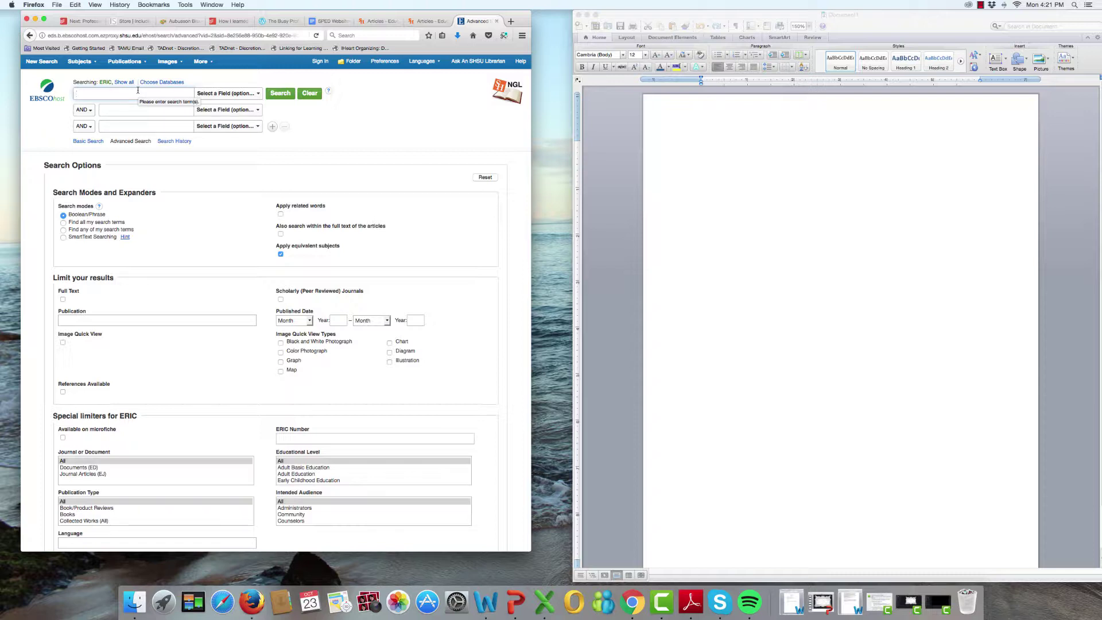
Search the selected databases for "pica" AND the truncated term "disabilit*"
type("pica")
left_click(103, 113)
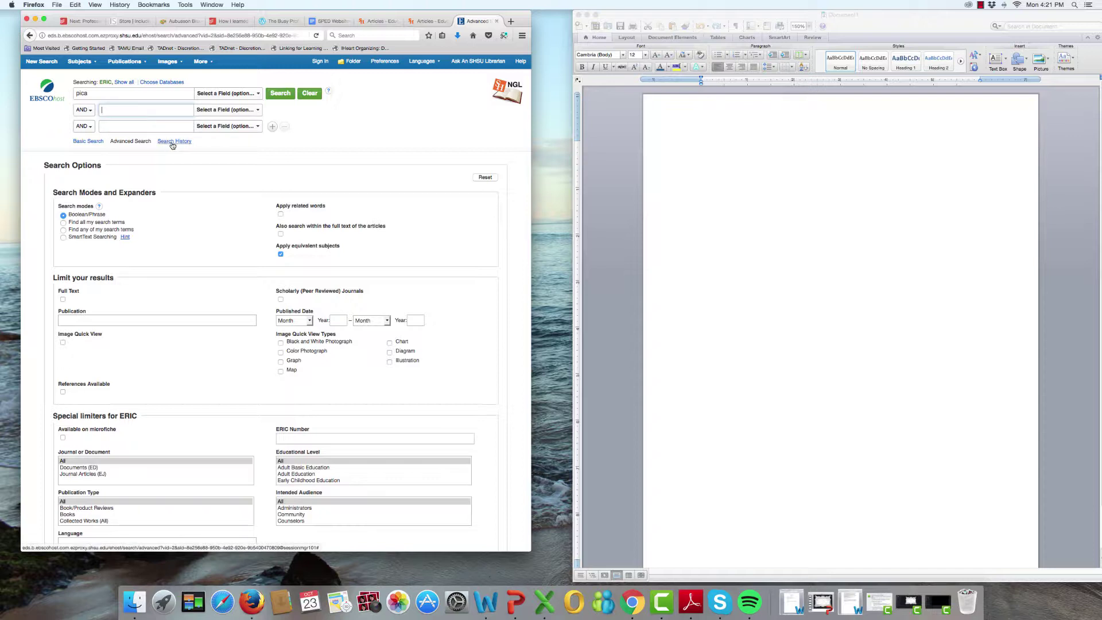
type("disabi")
type("litie")
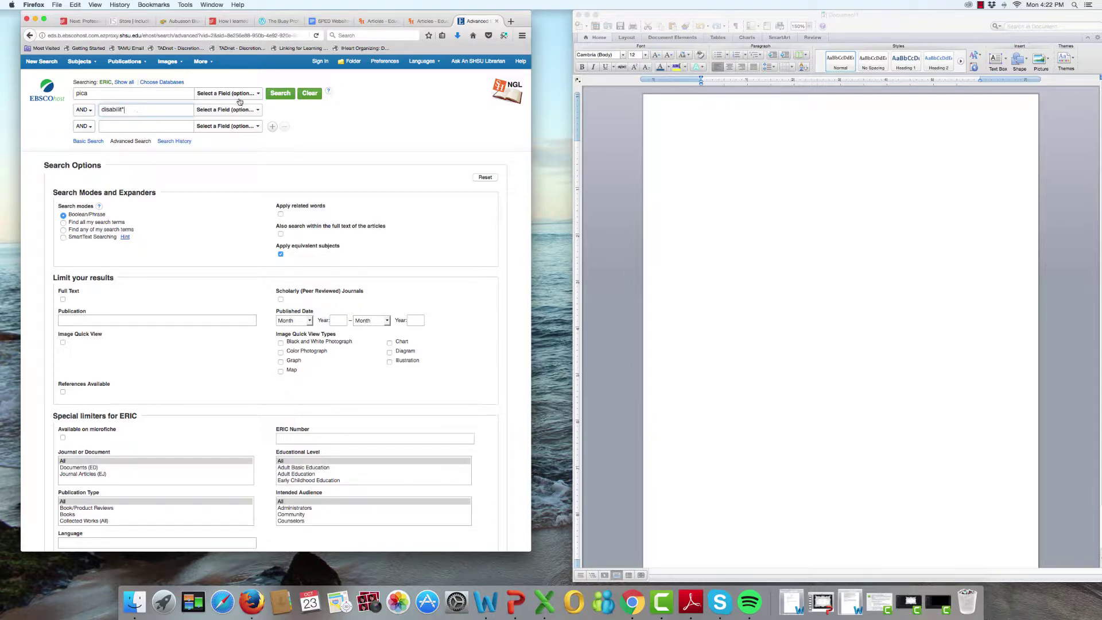
left_click(121, 109)
key("BackSpace")
type("*")
left_click(289, 97)
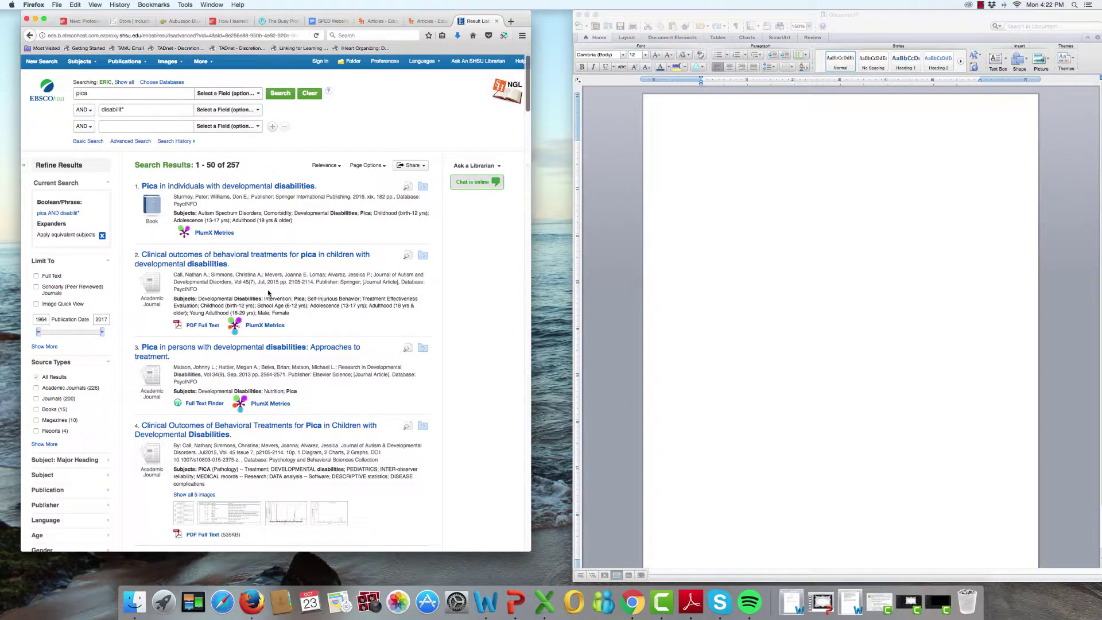
Open the PDF full text of "Clinical Outcomes of Behavioral Treatments for Pica in Children with Developmental Disabilities" from the results
scroll(345, 292, "down", 5)
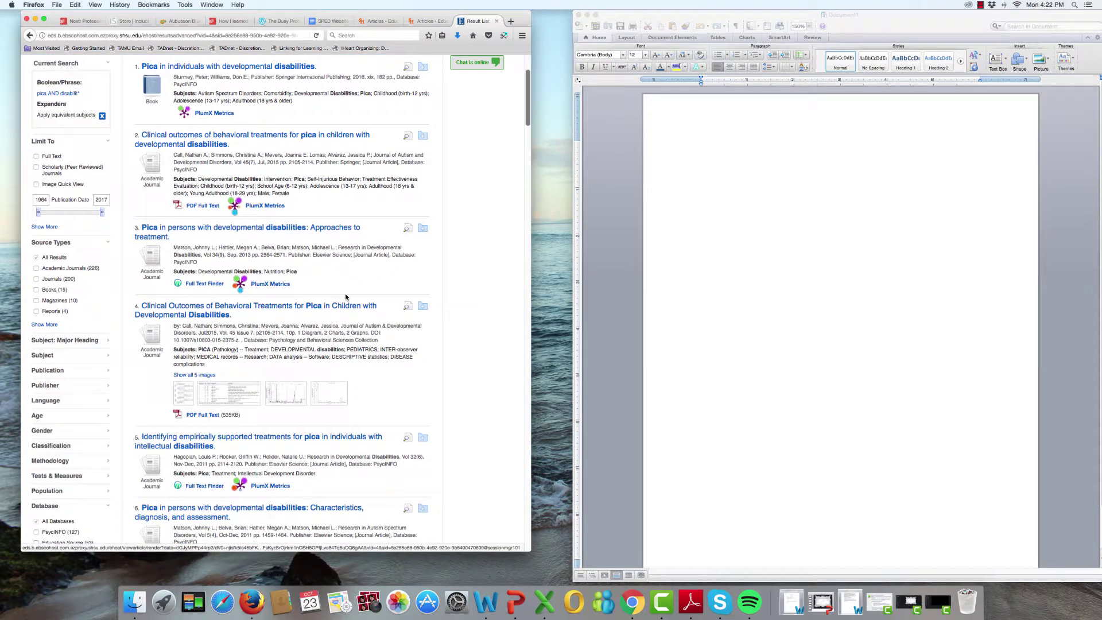
scroll(346, 297, "down", 2)
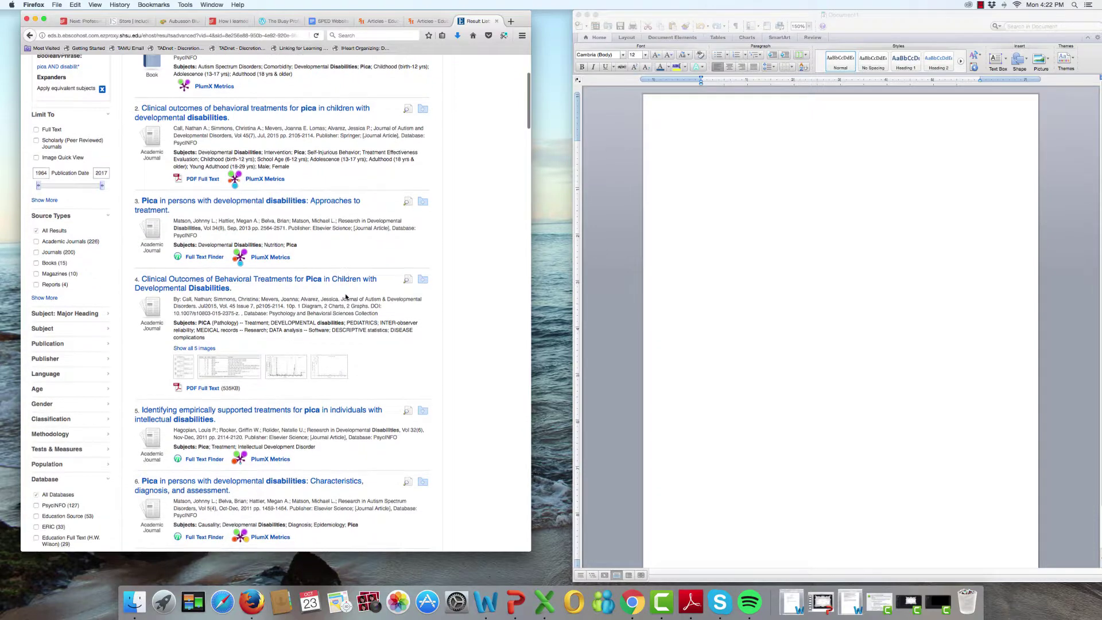
scroll(345, 295, "down", 3)
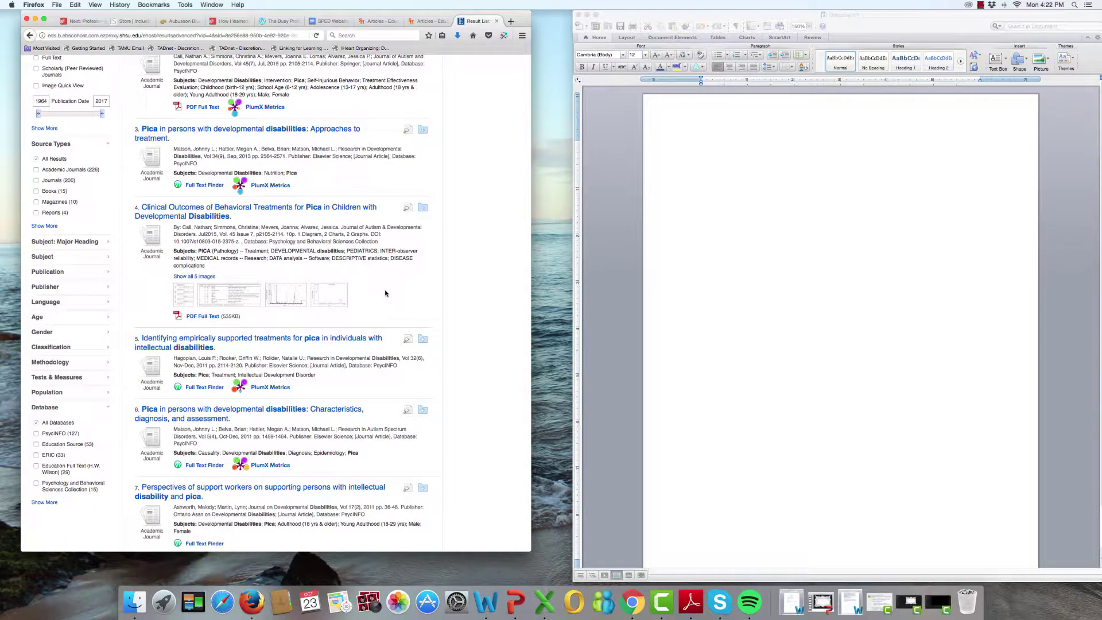
left_click(201, 316)
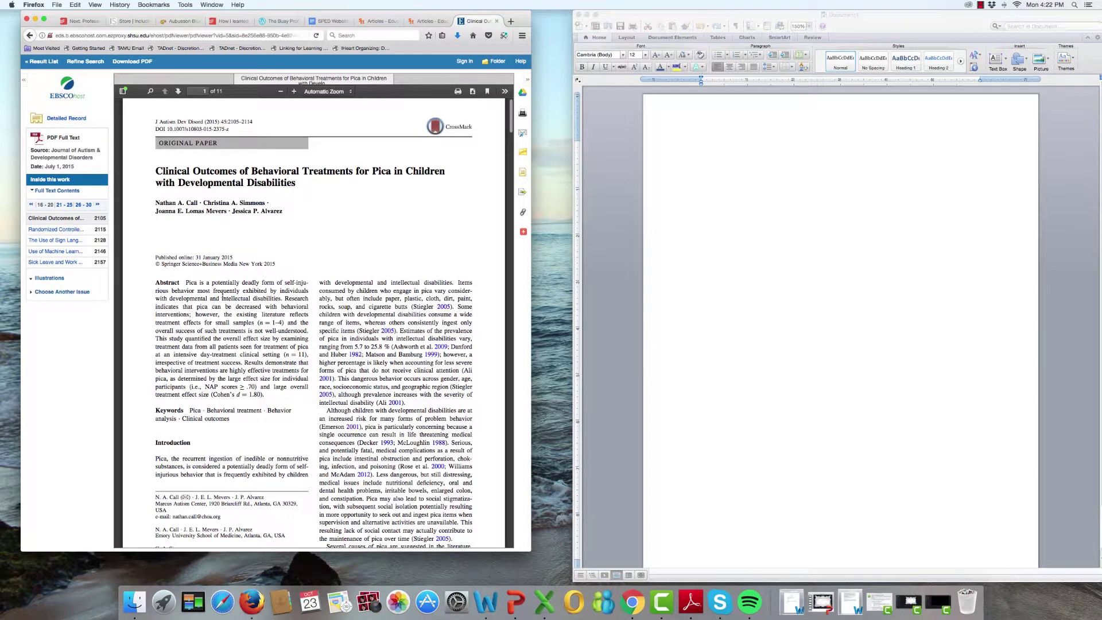
Switch to Word and set the blank document's font to Times New Roman
left_click(746, 268)
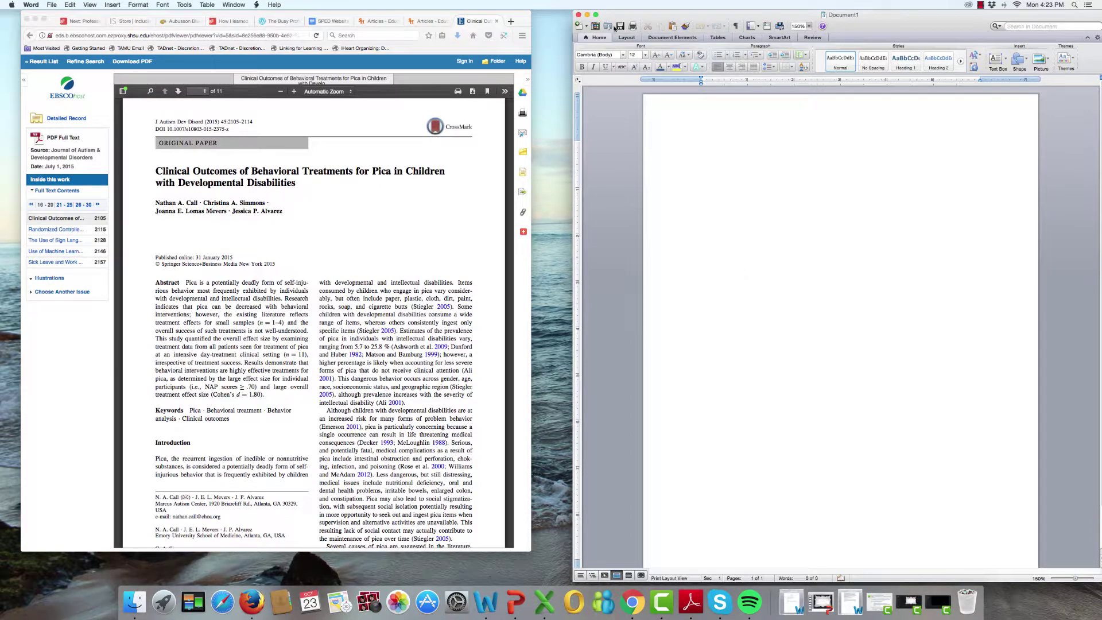
left_click(623, 55)
scroll(625, 238, "down", 15)
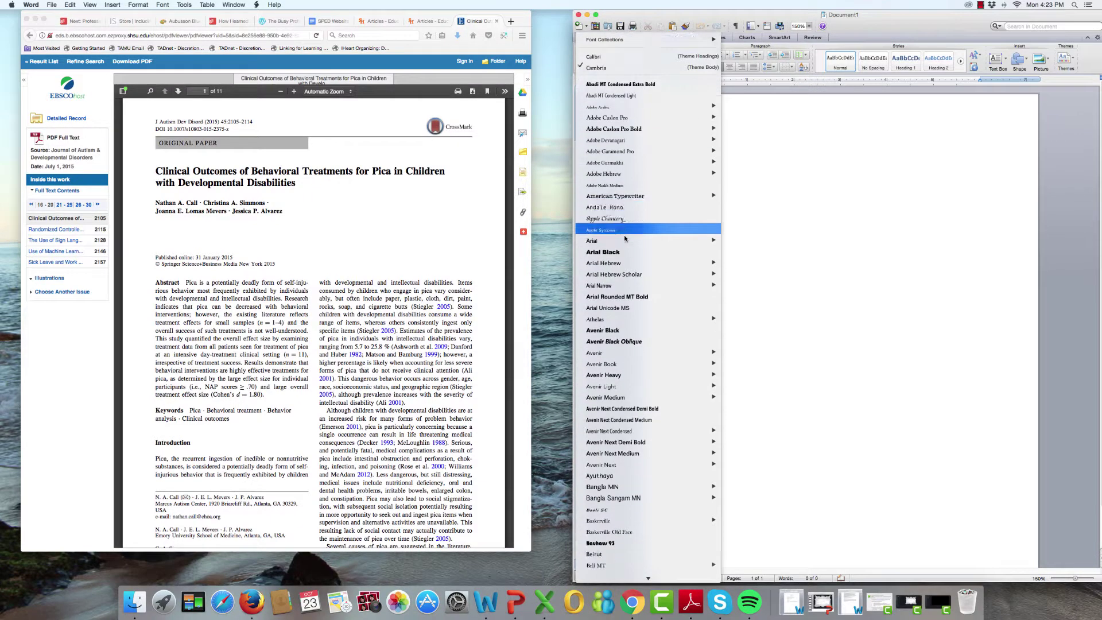
scroll(624, 237, "down", 15)
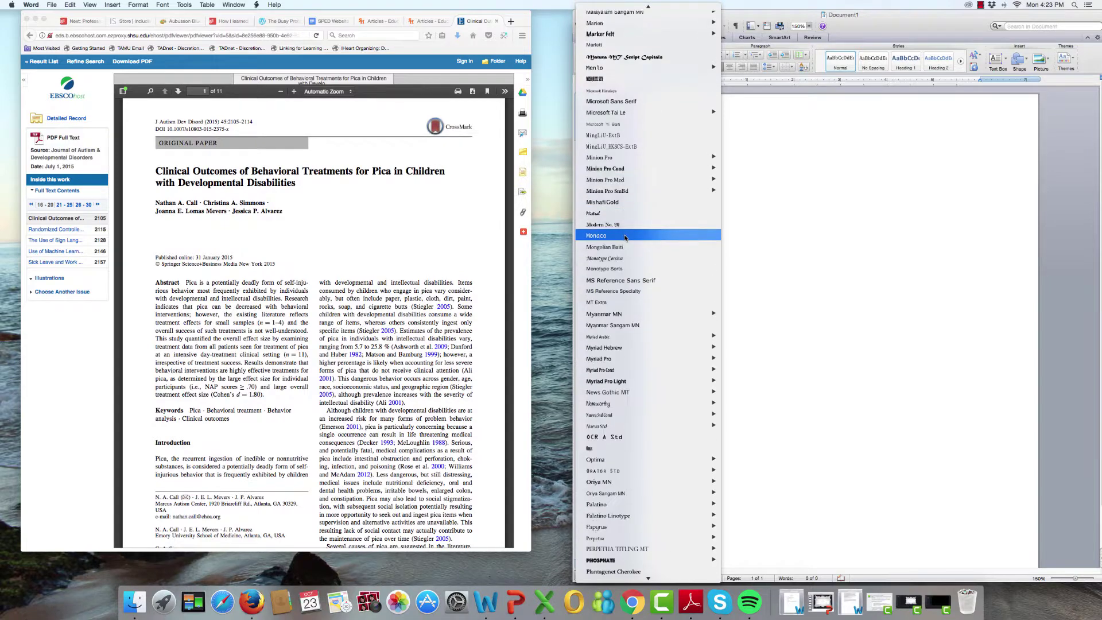
scroll(624, 237, "down", 10)
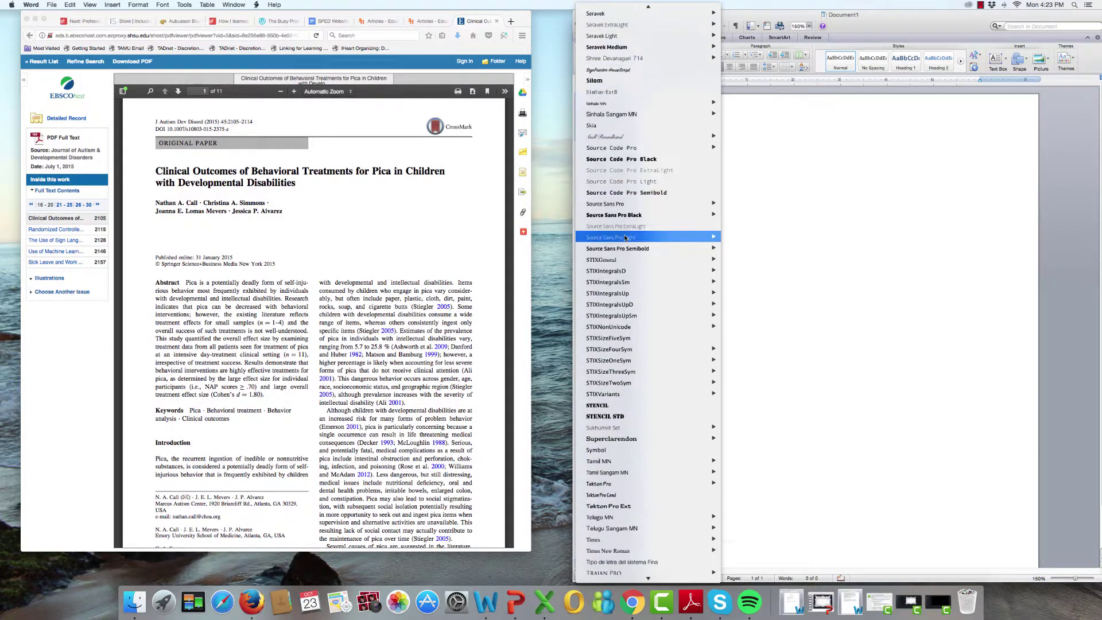
mouse_move(631, 385)
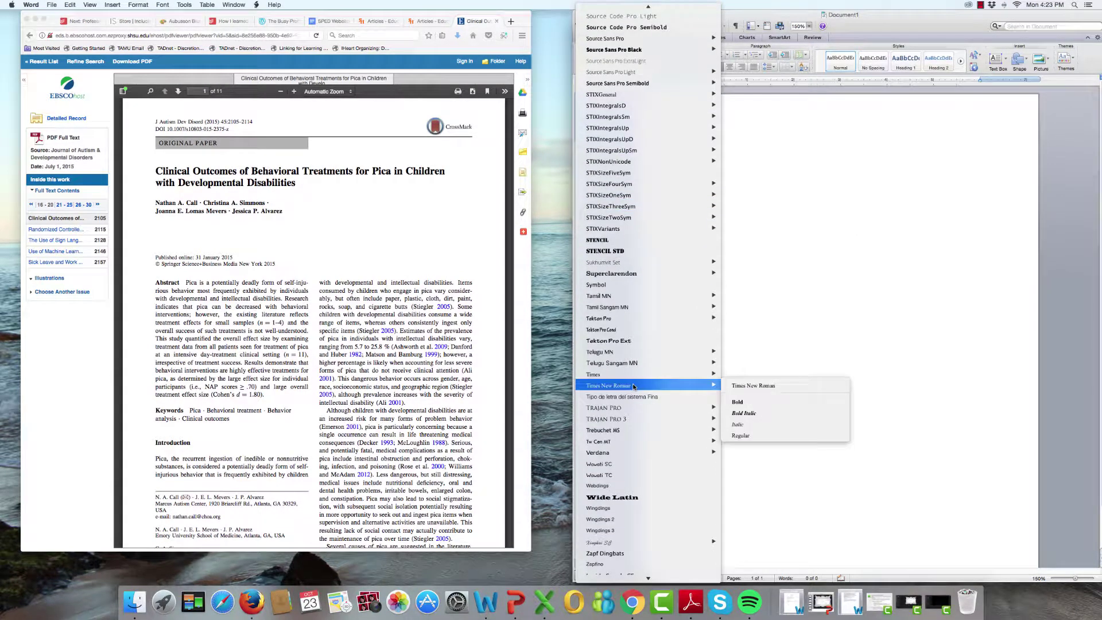
left_click(747, 386)
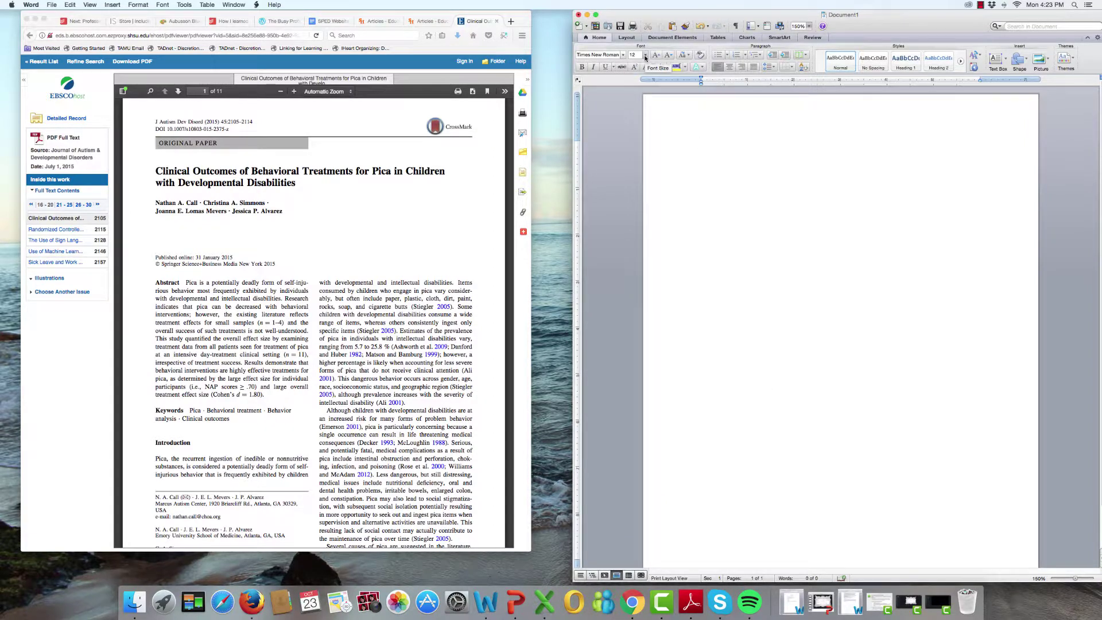
Apply the Normal margins preset, 1 inch on all sides, to the document
left_click(636, 38)
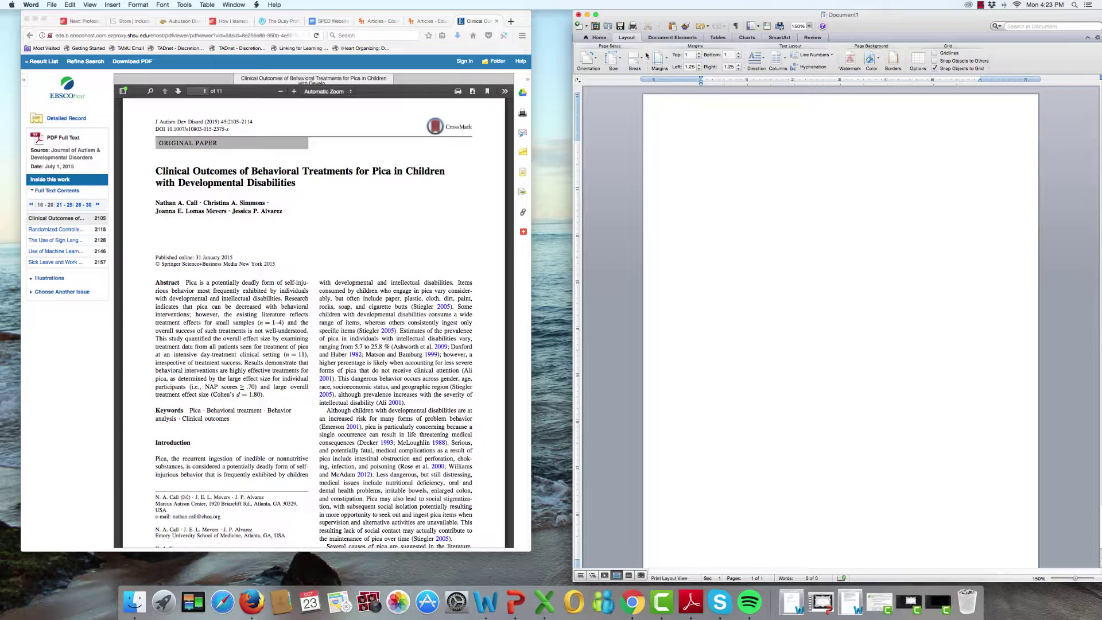
left_click(661, 60)
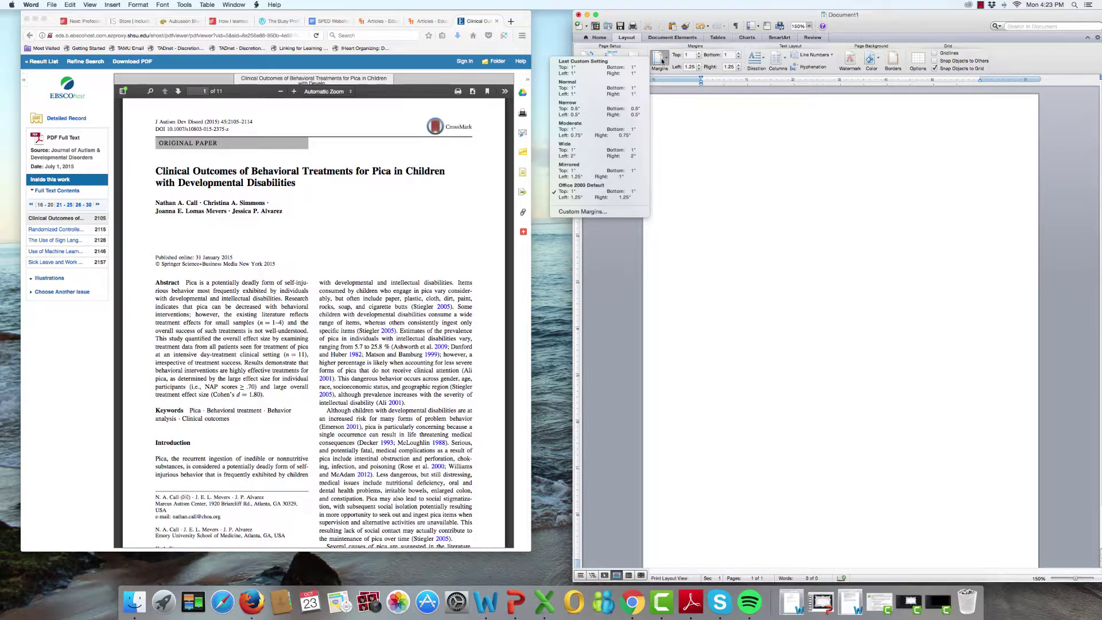
left_click(619, 90)
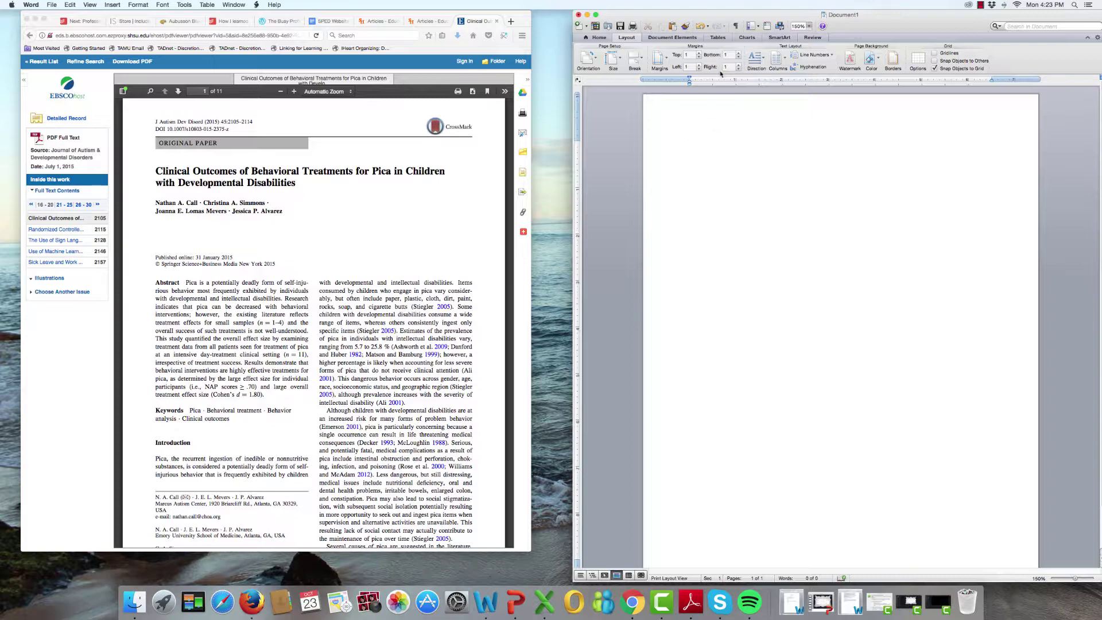
left_click(599, 38)
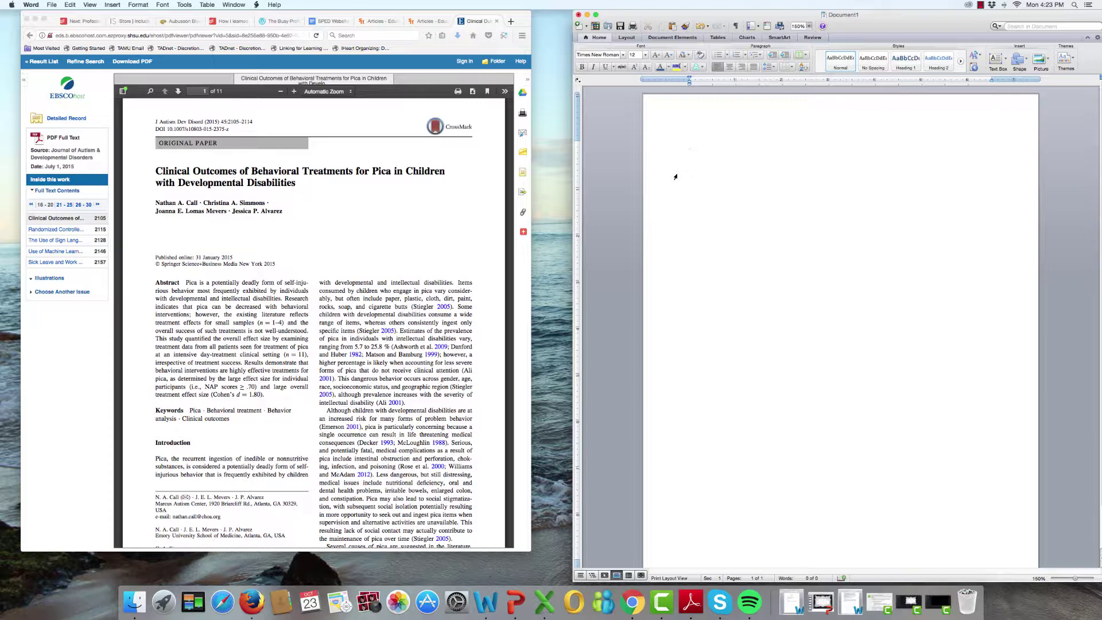
Write "The authors state that pica is a life-threatening behavior (" as the document's opening text
type("Thi")
key("BackSpace")
key("BackSpace")
key("BackSpace")
type("rticle")
key("BackSpace")
type("authors state that pica is a life-threatening behavior (")
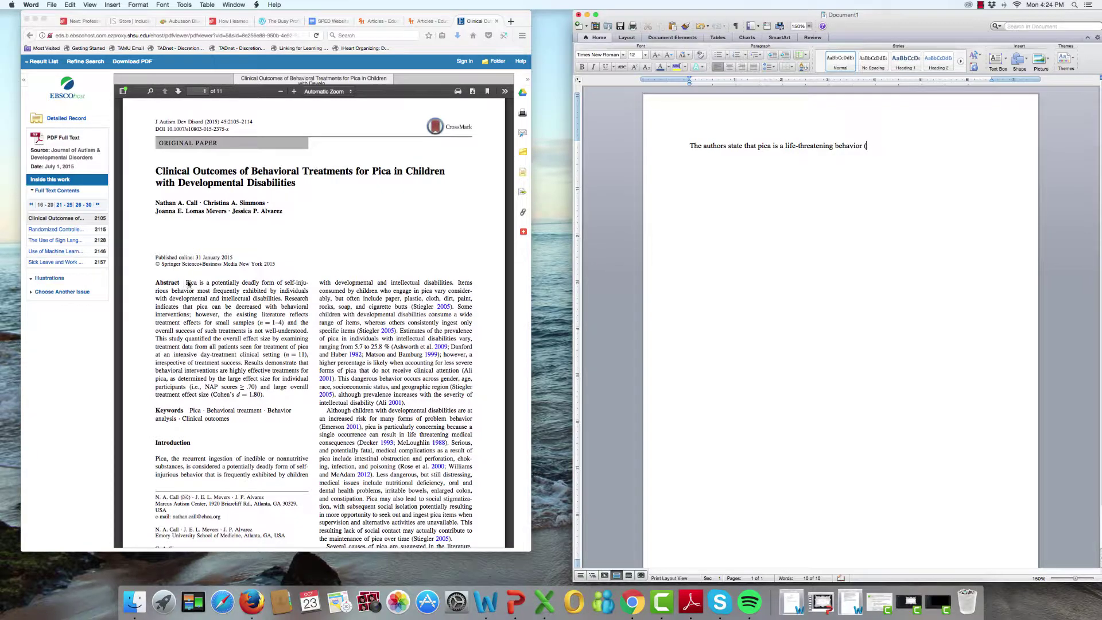
Complete the parenthetical citation after "life-threatening behavior (" with the article's four author surnames and the year 2015
left_click(190, 283)
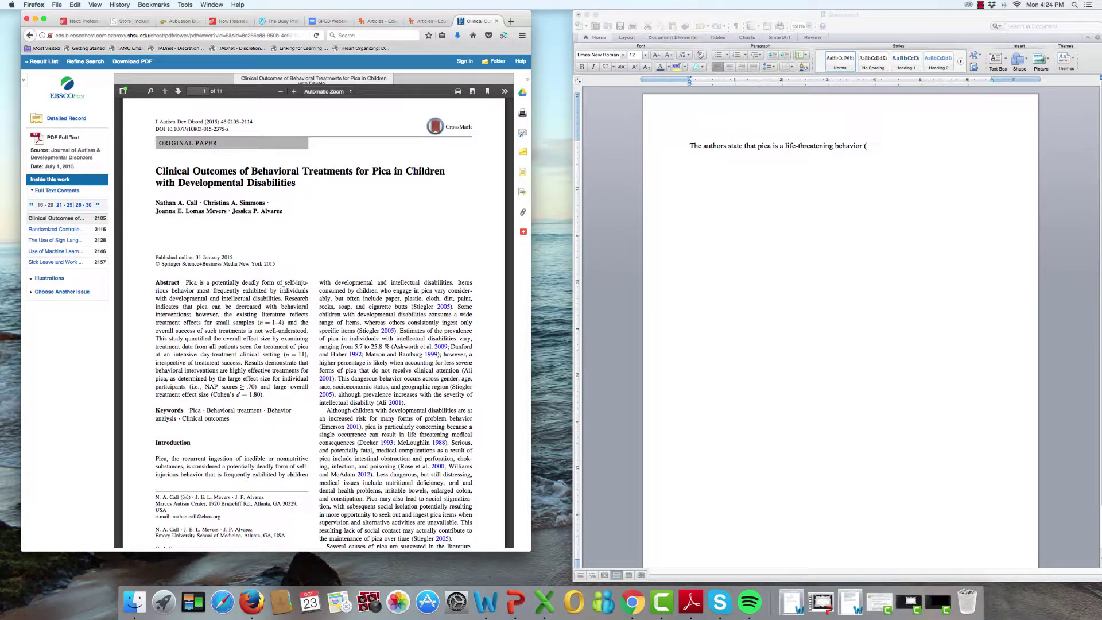
left_click(881, 147)
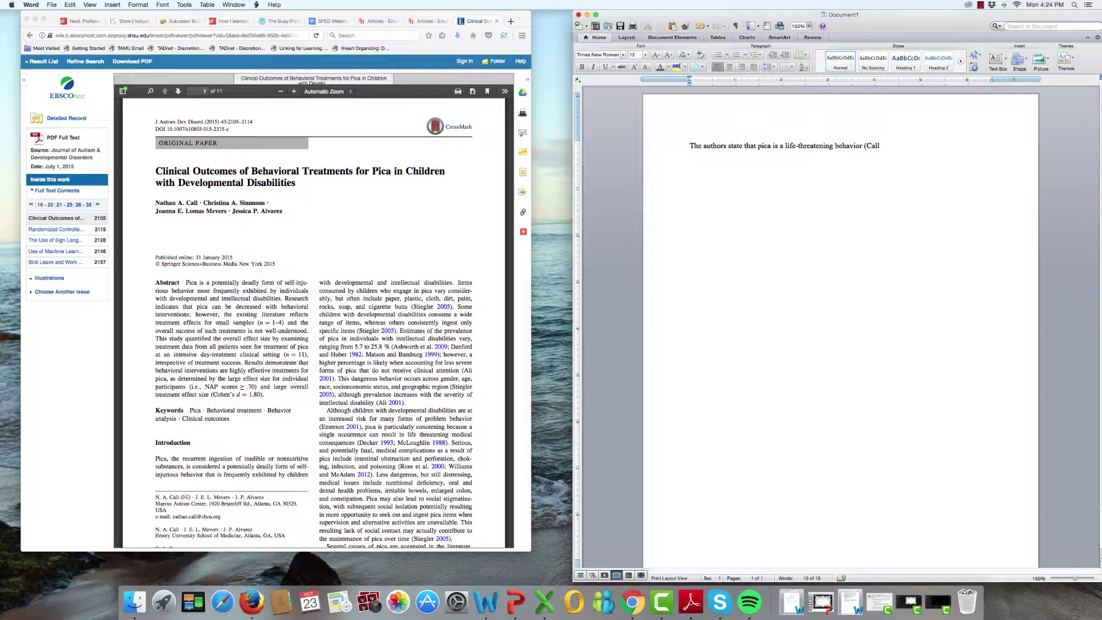
type(", Simmons, LMevers, & Alvarez, 20015")
key("BackSpace")
key("BackSpace")
key("BackSpace")
key("BackSpace")
key("BackSpace")
type("15")
Add two narrative citation lines: all four author surnames with "(2015) state . . .", and first author with "et al. (2015) note that"
type("Call, Simmons, Mever")
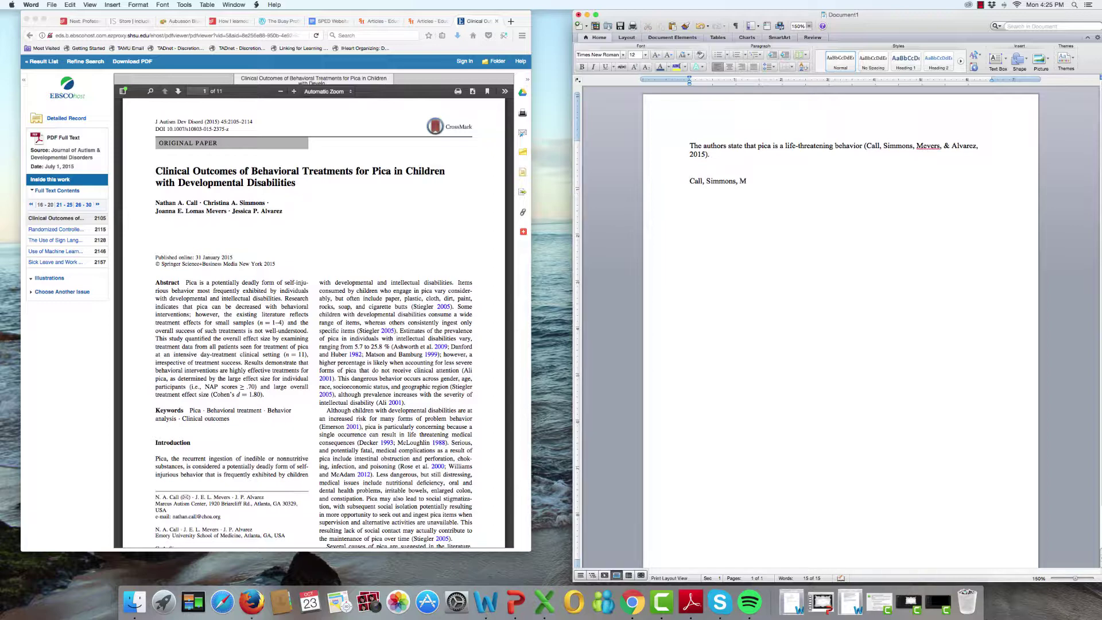
type("s, and Alvarez (2015) state")
key("BackSpace")
key("BackSpace")
type("ate . . .")
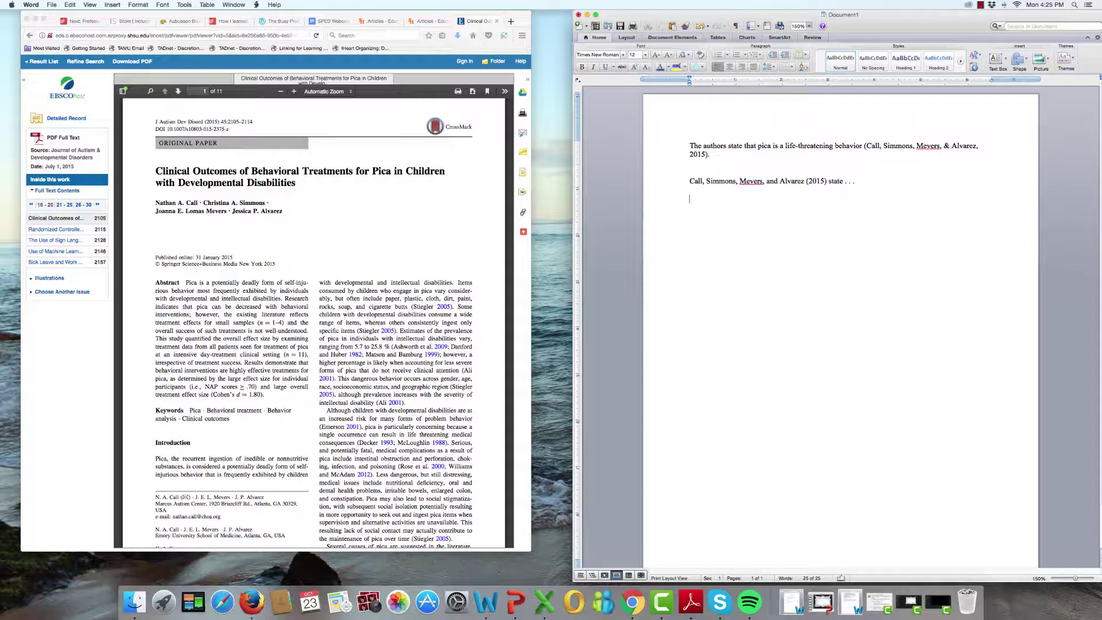
type("Call et al. (2015) note that")
Add a centered heading "Body of Paper" above the first sentence
left_click(689, 145)
key("Return")
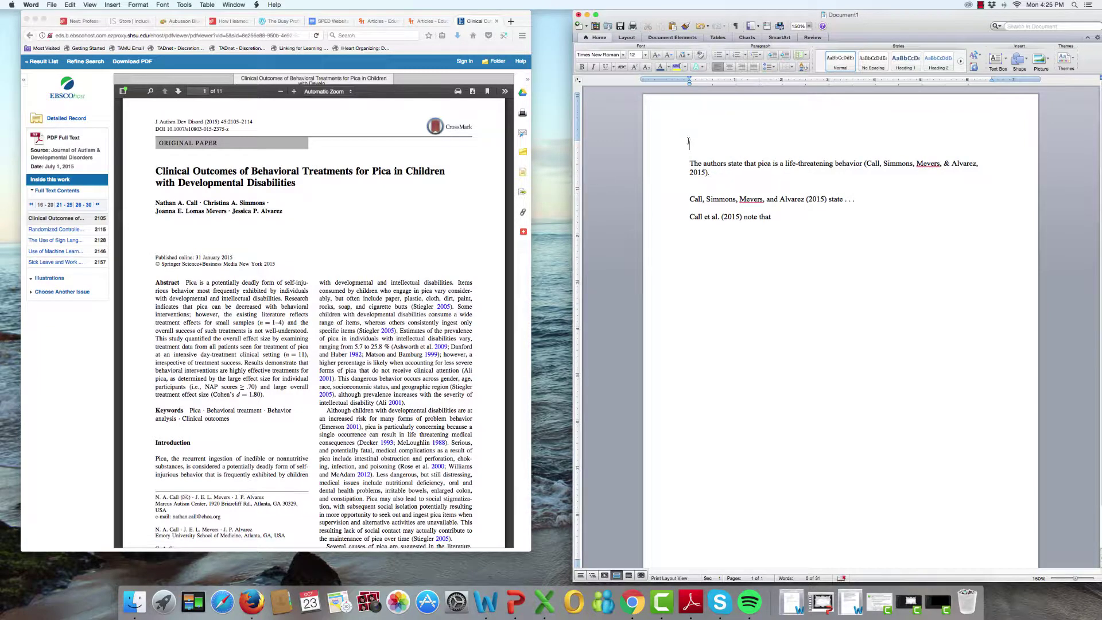
left_click(732, 67)
type("Body of")
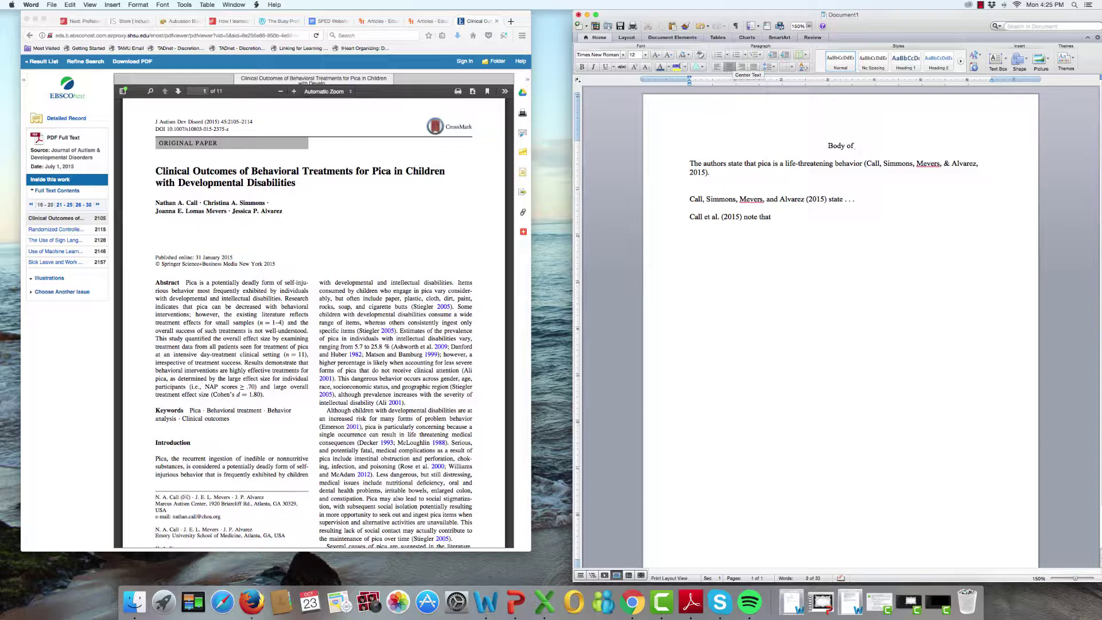
type(" Paper")
Insert a page break after the "et al. (2015) note that" line
left_click(820, 217)
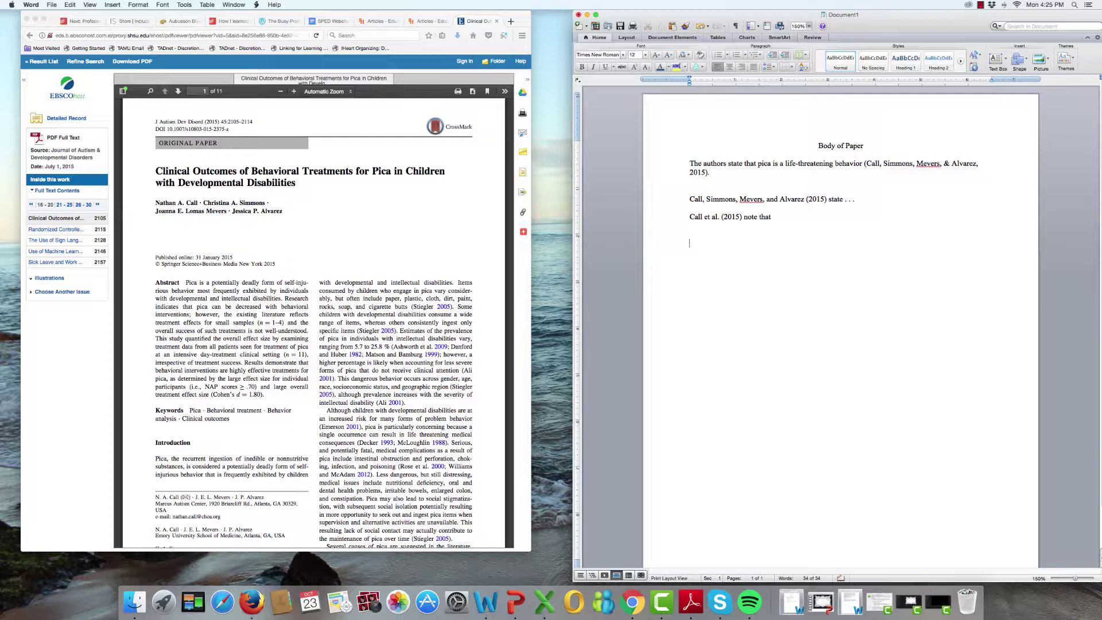
scroll(812, 293, "down", 2)
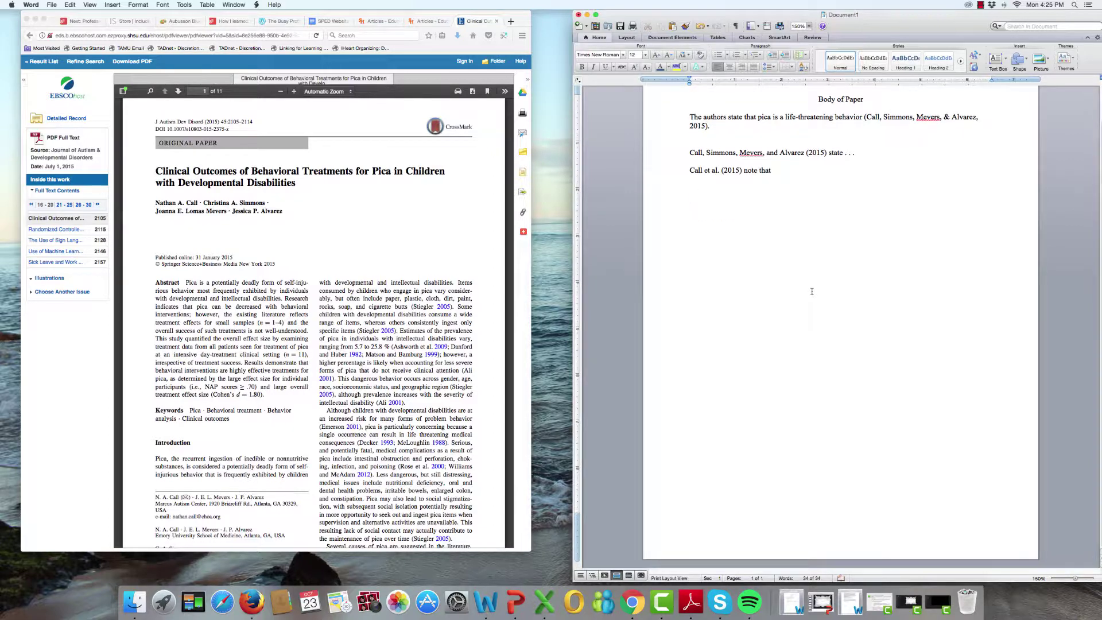
key("Return")
left_click(113, 5)
mouse_move(143, 15)
left_click(195, 17)
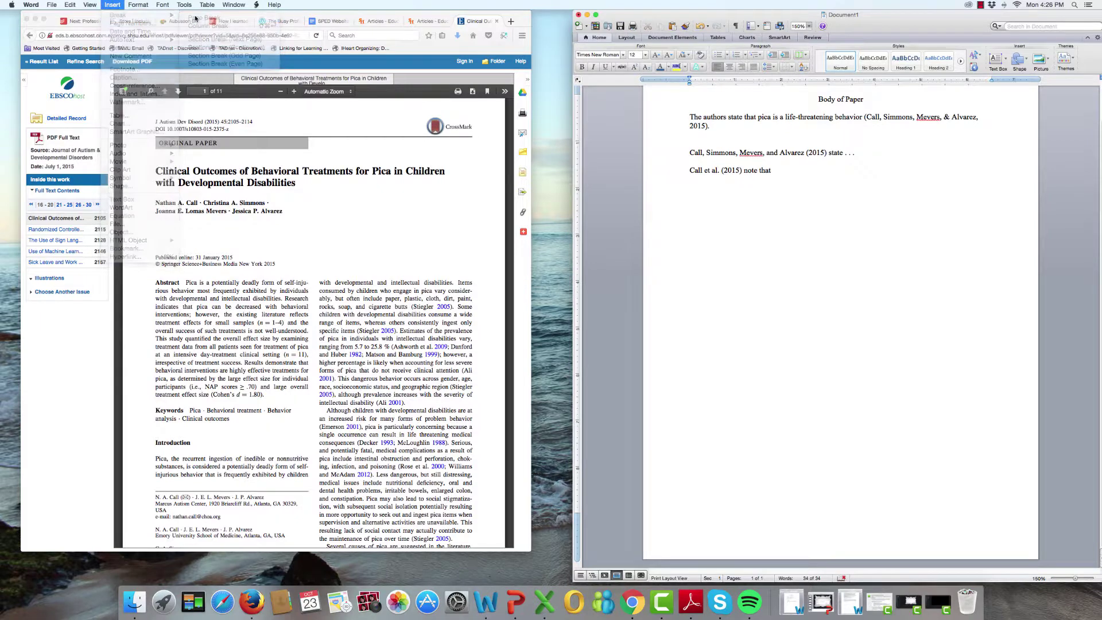
Write the centered heading "References" at the start of the new page
scroll(849, 335, "down", 5)
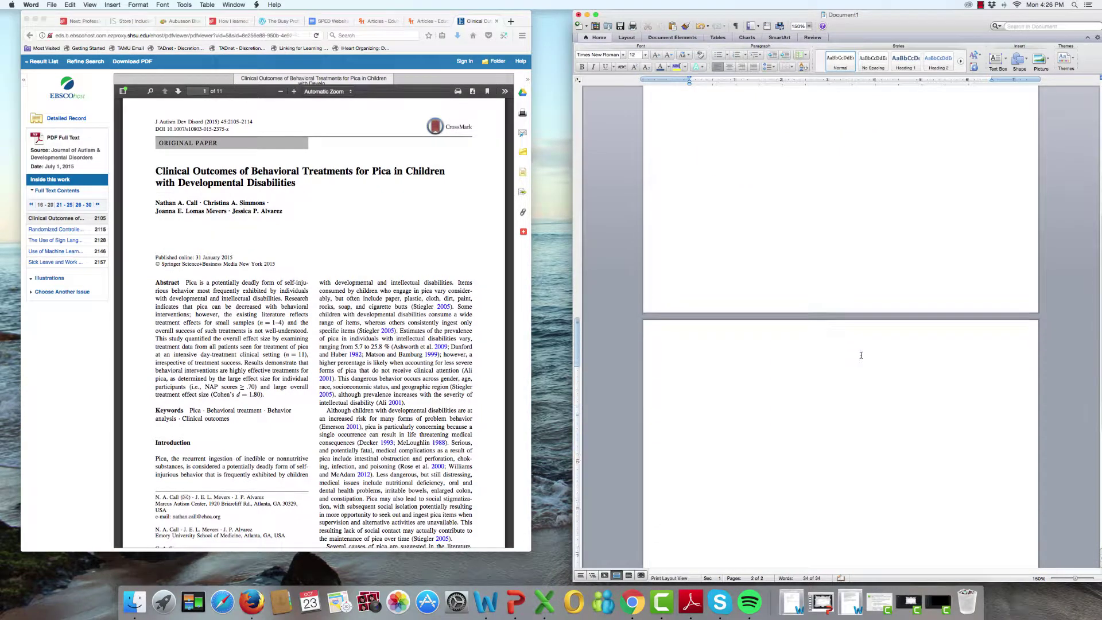
left_click(729, 67)
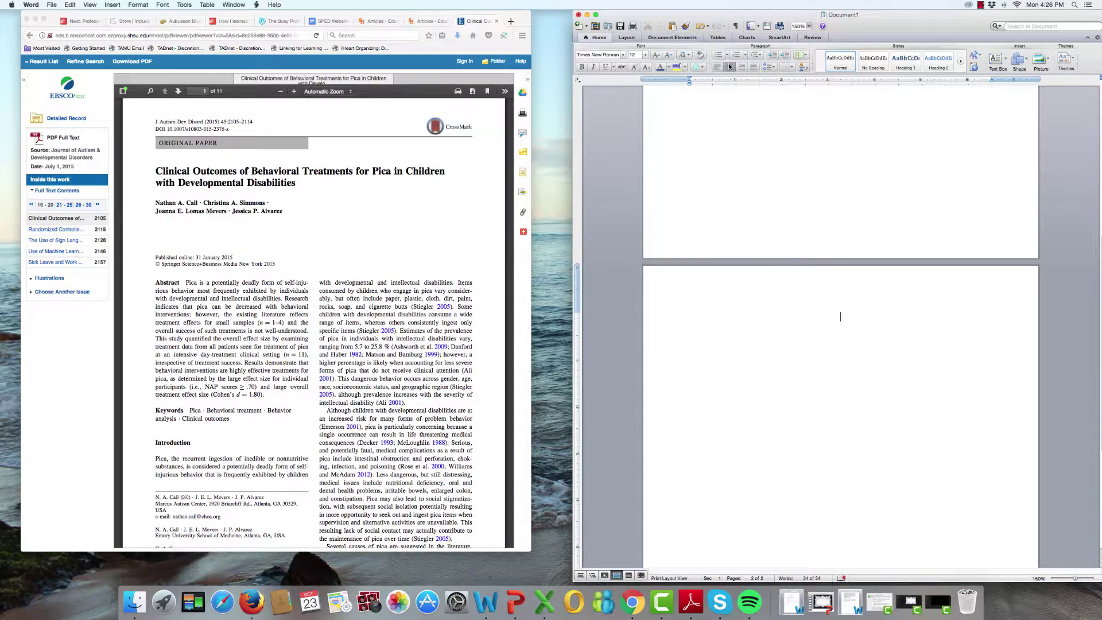
type("References")
Set the line spacing to 2.0 on the References page and left-align the line below the heading
left_click(769, 67)
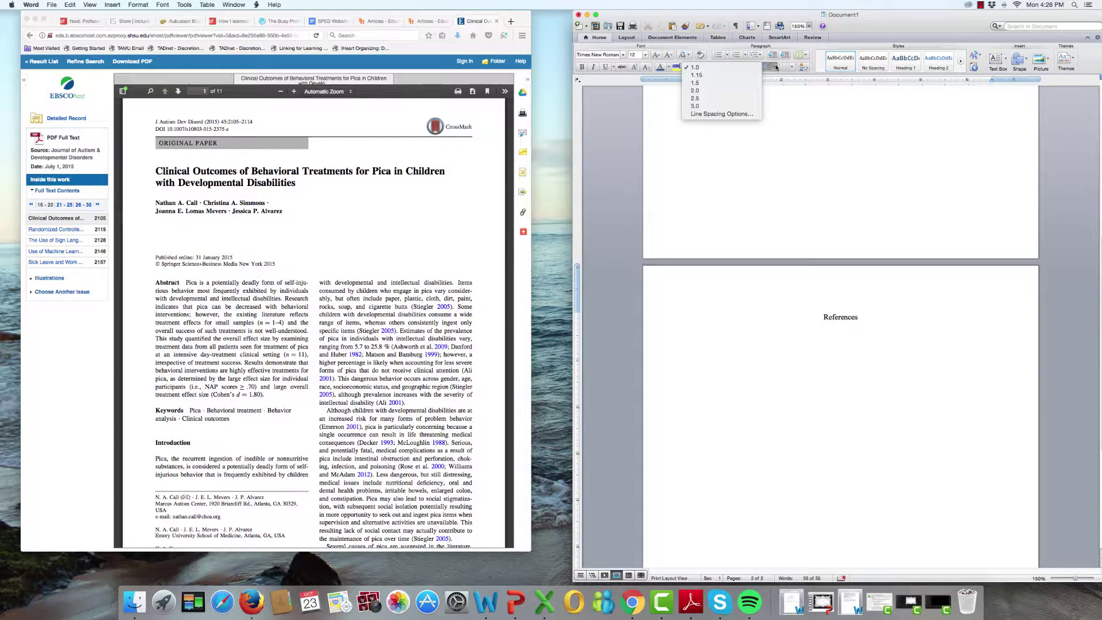
left_click(746, 92)
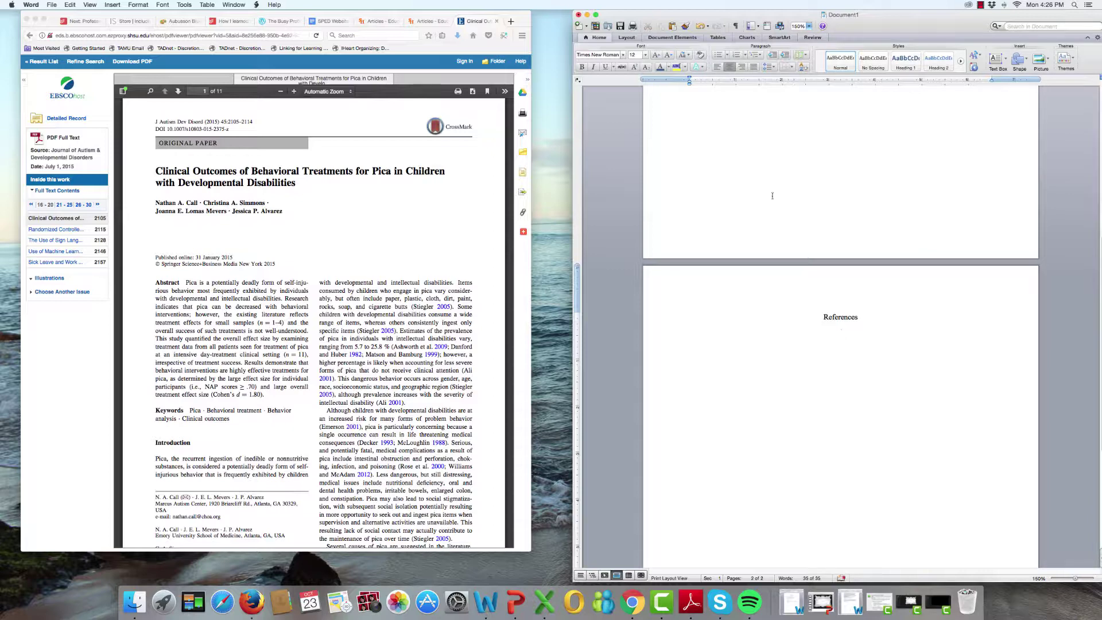
left_click(718, 67)
Apply a hanging indent to the empty paragraph under the References heading
left_click(131, 6)
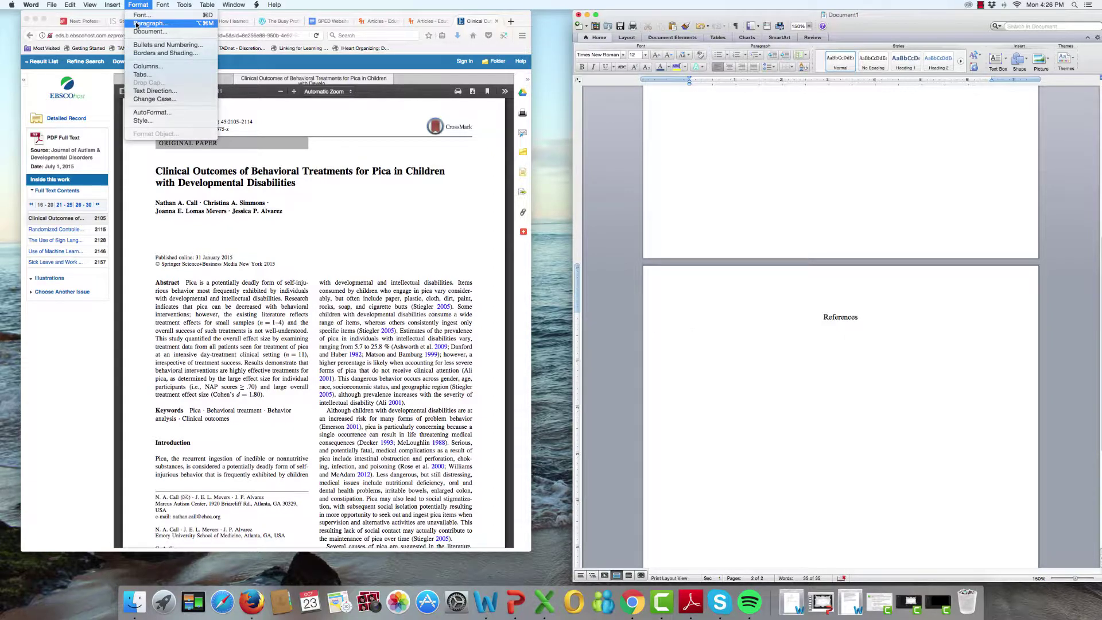
left_click(136, 25)
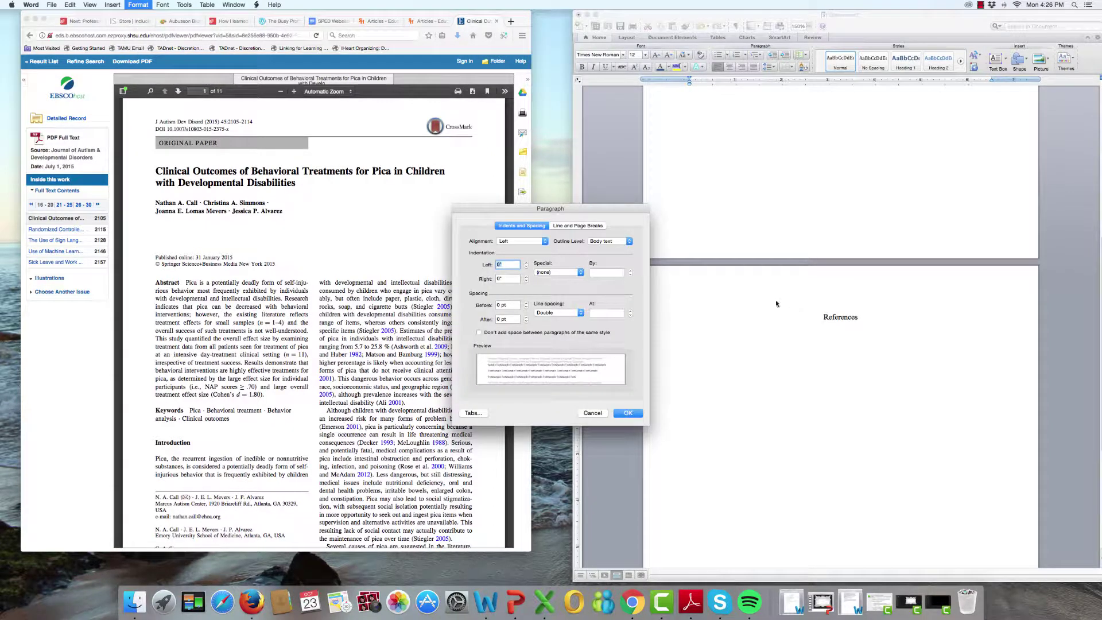
left_click(579, 272)
left_click(576, 286)
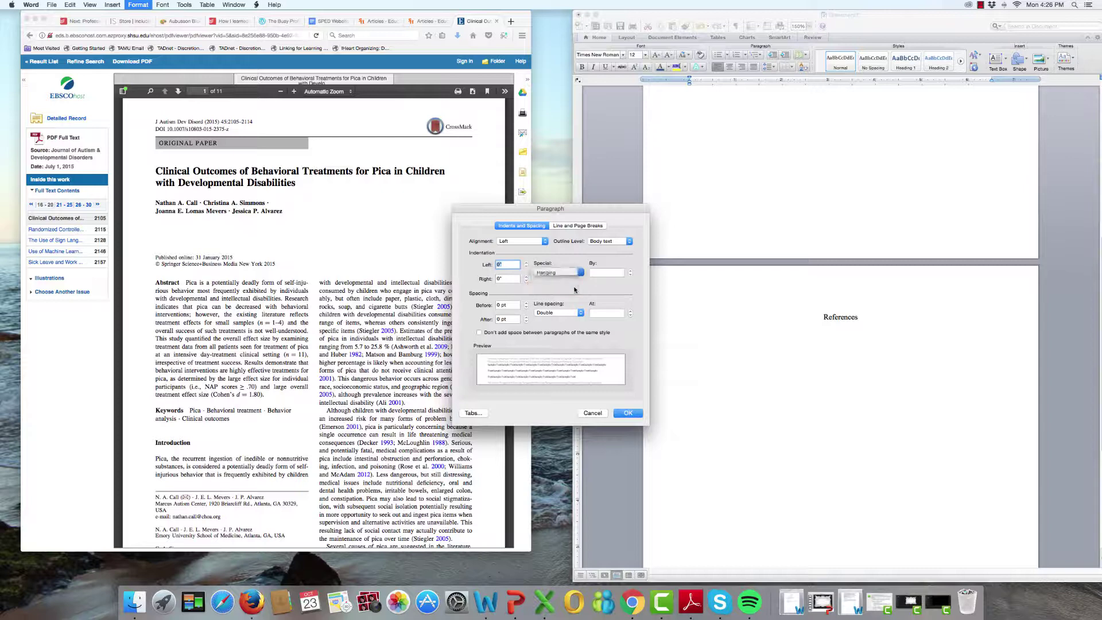
left_click(627, 414)
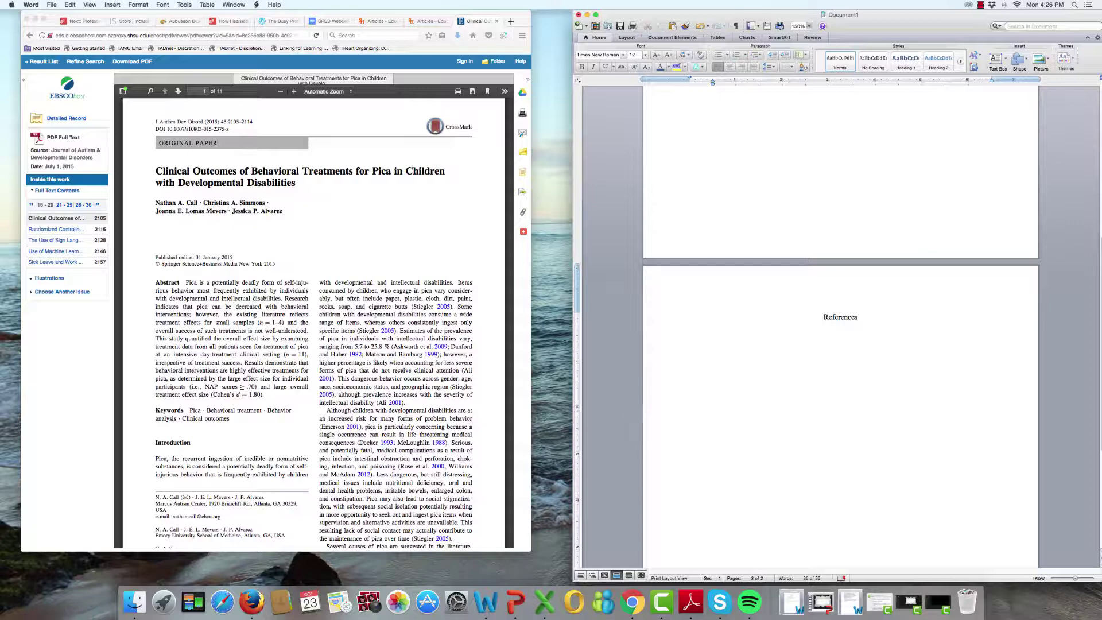
Enter the authors with initials, "(2015)." and the title "Clinical outcomes of behavioral treatments for pica in children with developmental disabilities." as the reference
type("Call, N. A., Simmons, C. A., Mevers, J.")
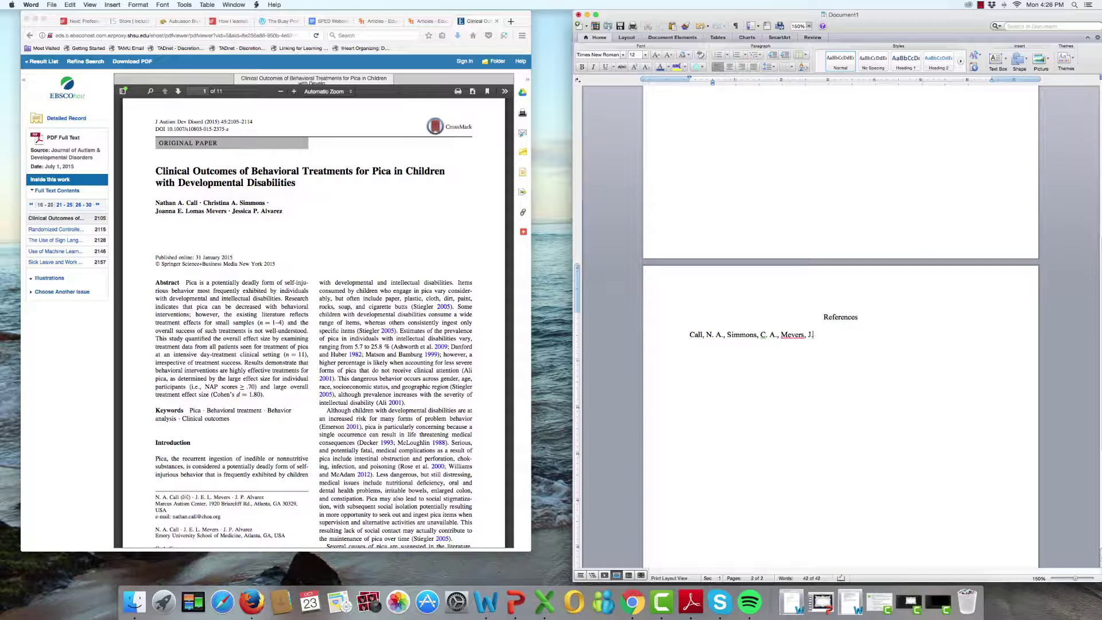
type(" E. L., & Alvarez, J. P. (2015). Clinical outcomes of behavio")
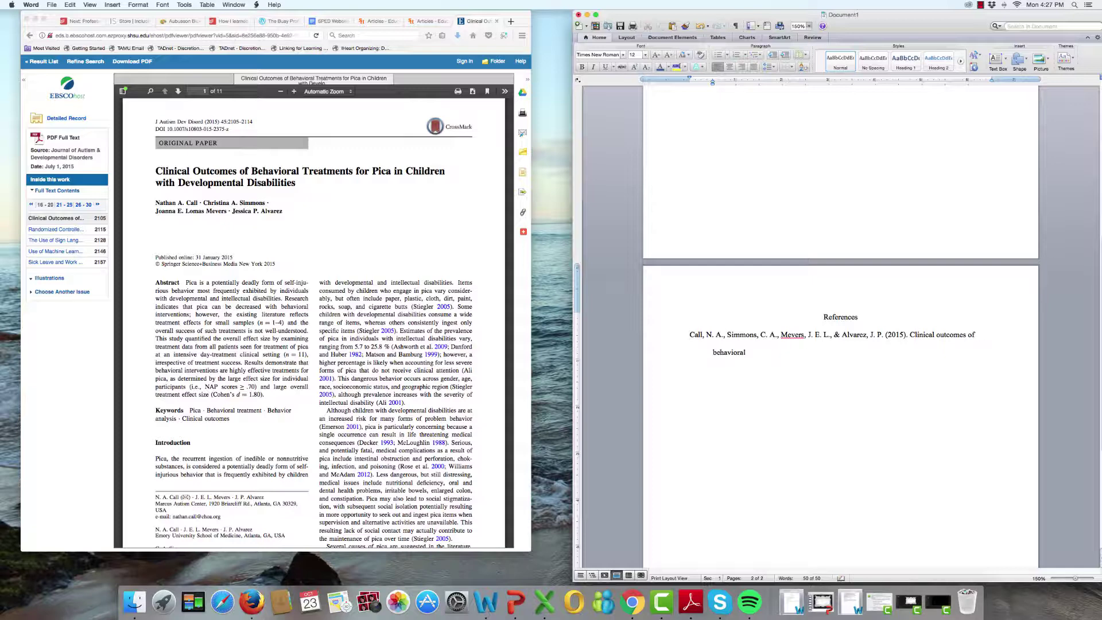
type("ral tra")
type("atm")
type("ents for pic")
type("a in children")
type(" with de")
type("vlop")
key("BackSpace")
key("BackSpace")
key("BackSpace")
type("elopmental disabilic")
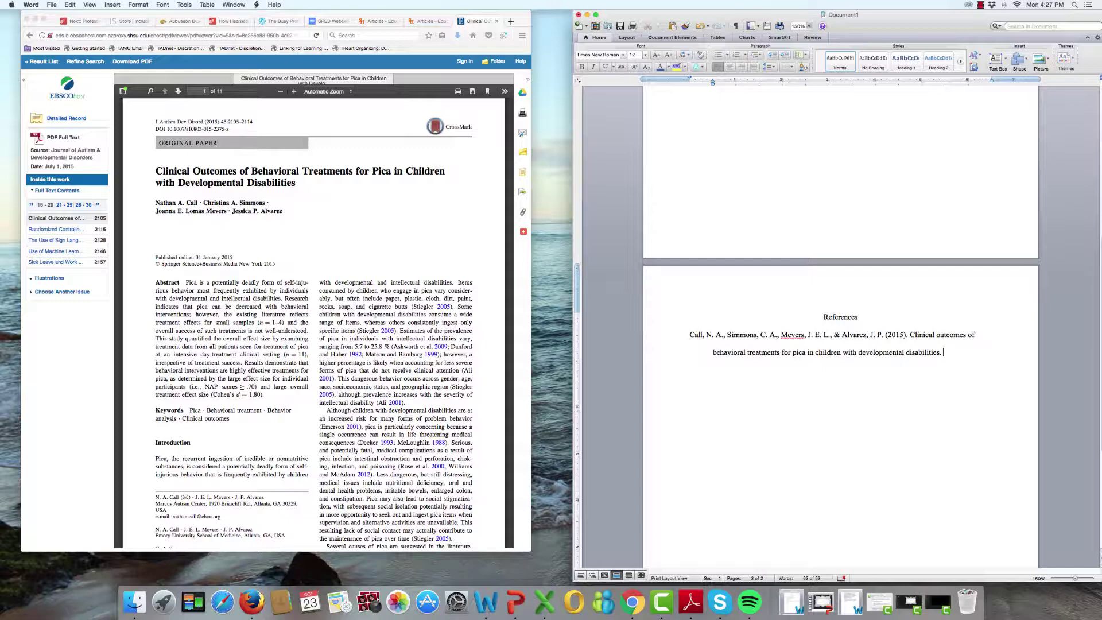
Add the journal name "Journal of Autism and Developmental Disorders," in italics after the article title
left_click(593, 67)
type("Journal of Au")
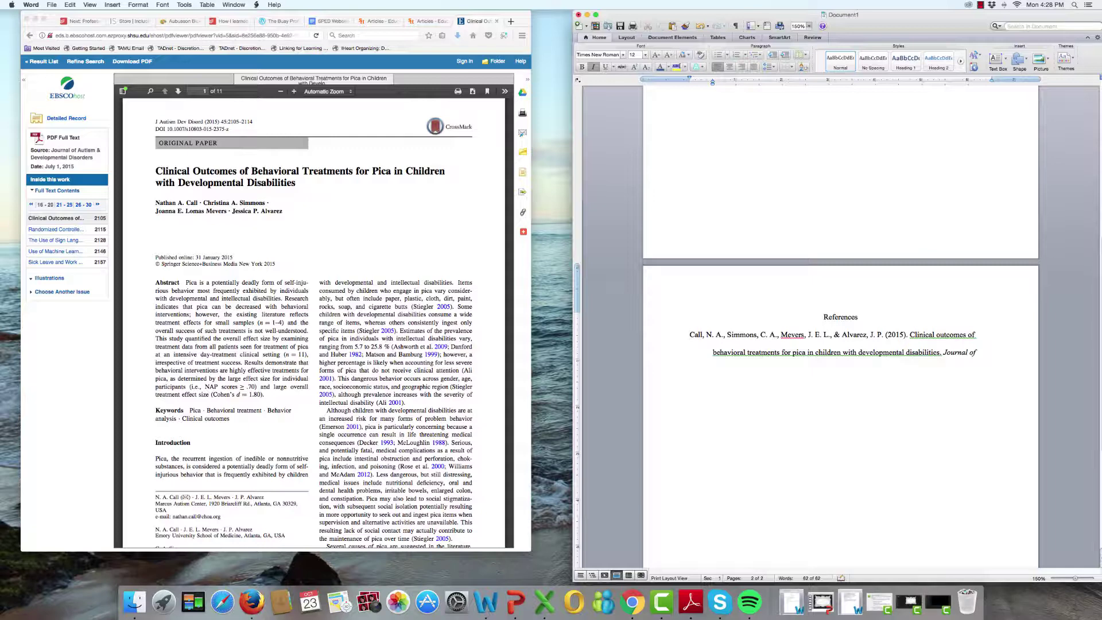
type("tism and Devel")
type("op,m")
type("m,")
type("ntal")
type(" Disorders,")
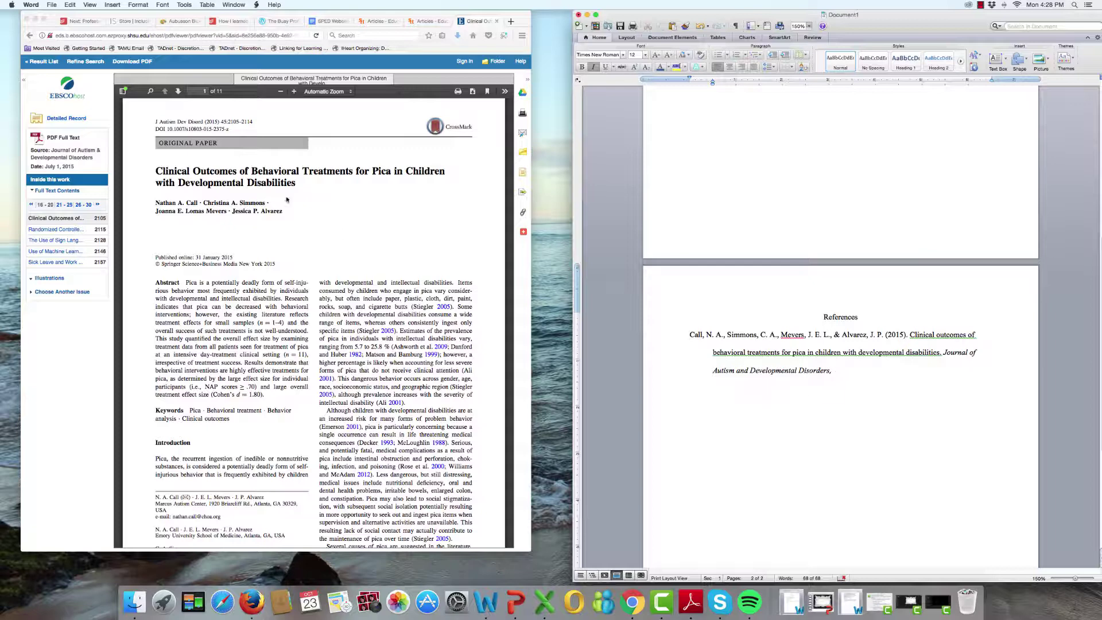
Copy volume number 45 from the article's header into the reference in italics, add a comma, and turn italics off
left_click(223, 126)
left_click_drag(221, 122, 227, 121)
key("super+c")
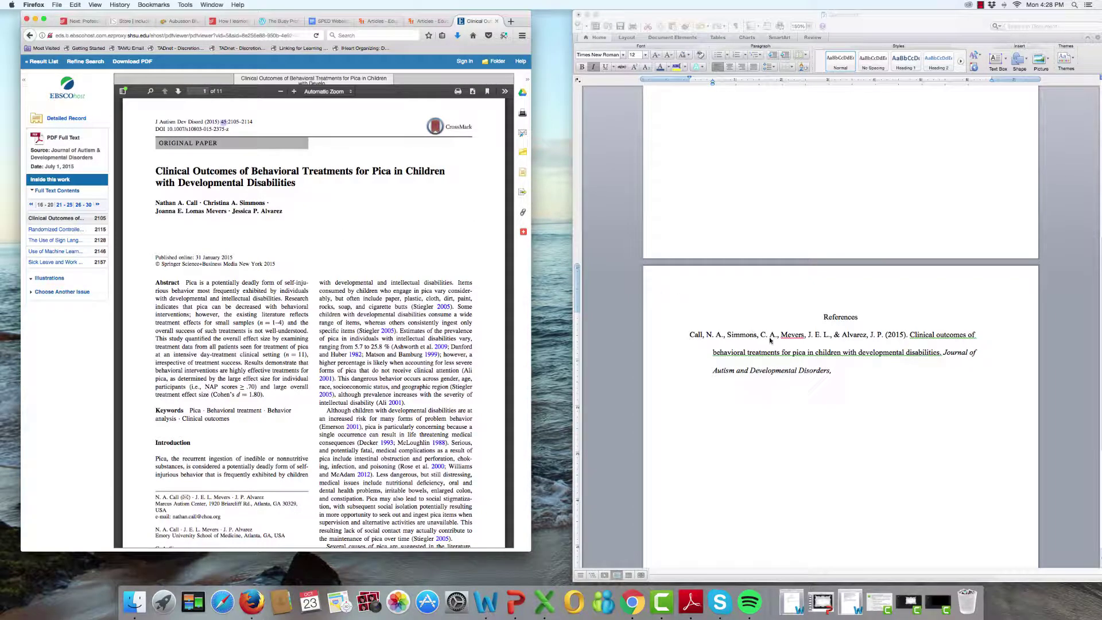
left_click(853, 369)
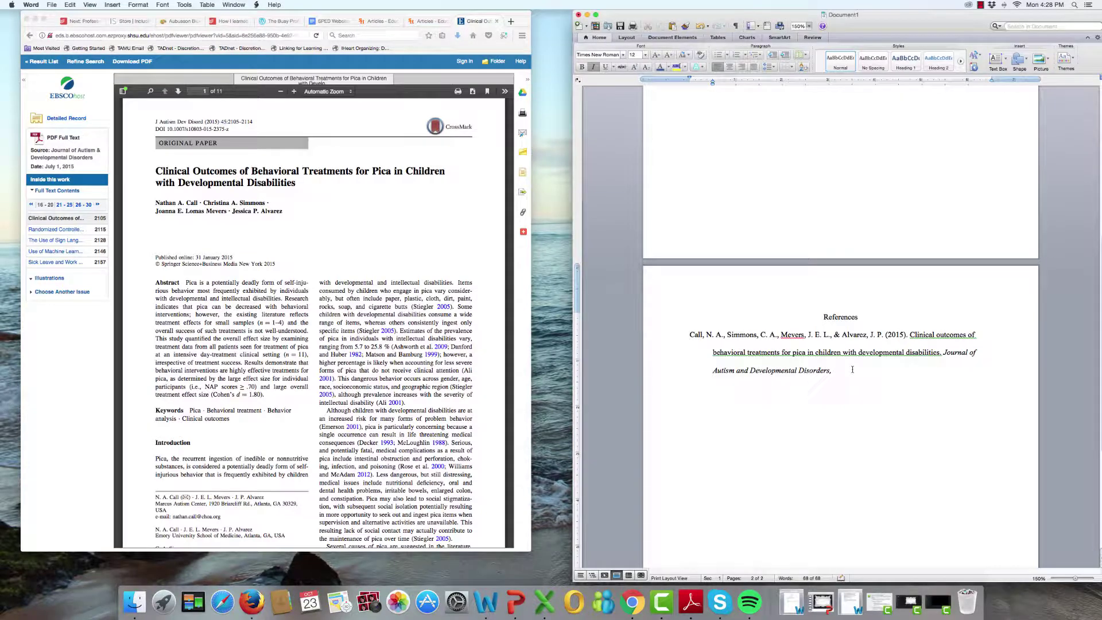
key("super+v")
type(",")
key("super+i")
Add the article's page range "2105-2114." in regular text after the volume number
left_click(230, 122)
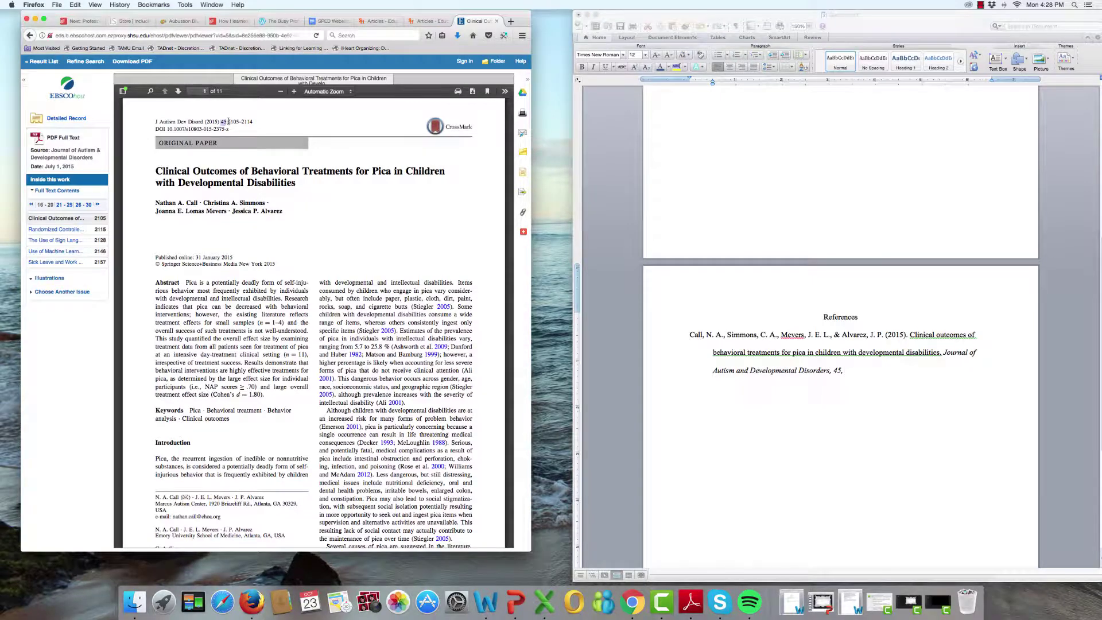
left_click_drag(228, 122, 241, 122)
scroll(334, 285, "down", 3)
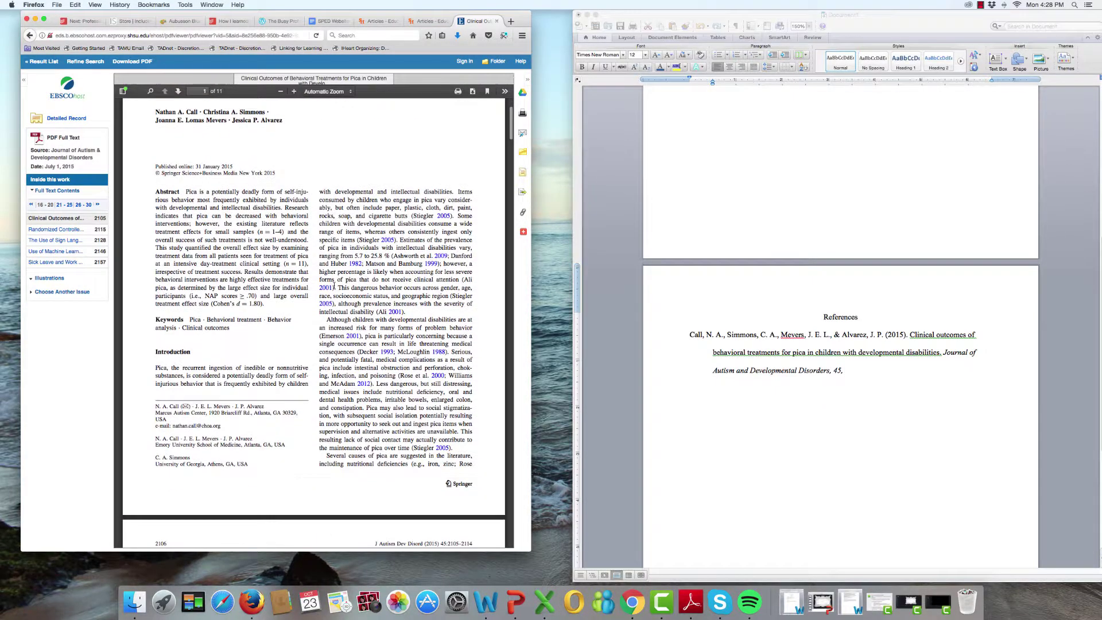
scroll(334, 285, "up", 3)
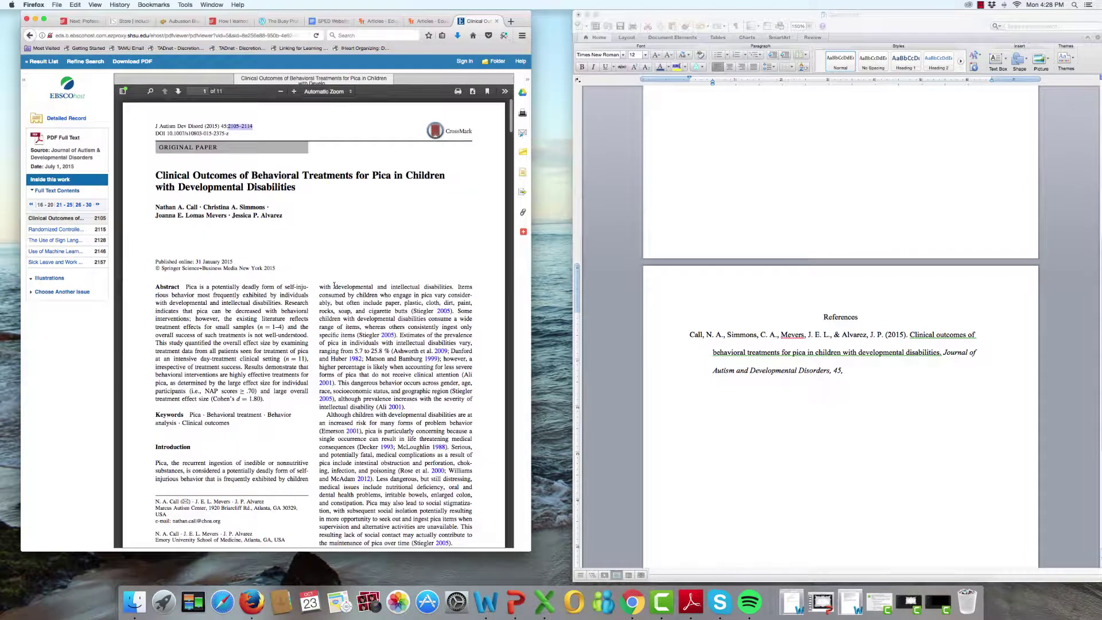
left_click(874, 379)
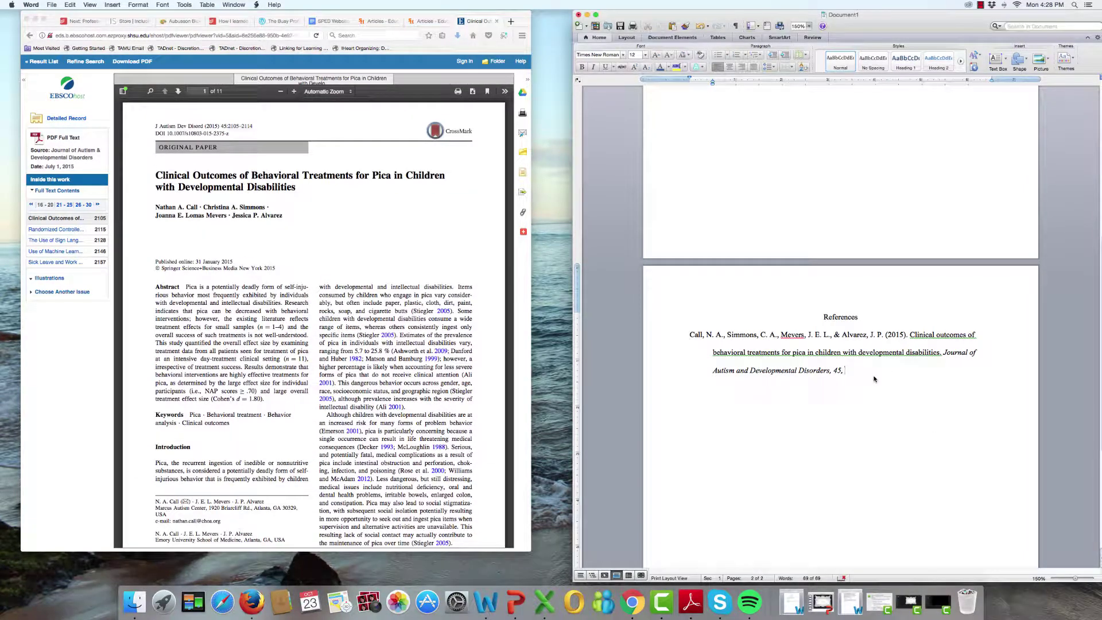
type("2105-2114.")
left_click(155, 136)
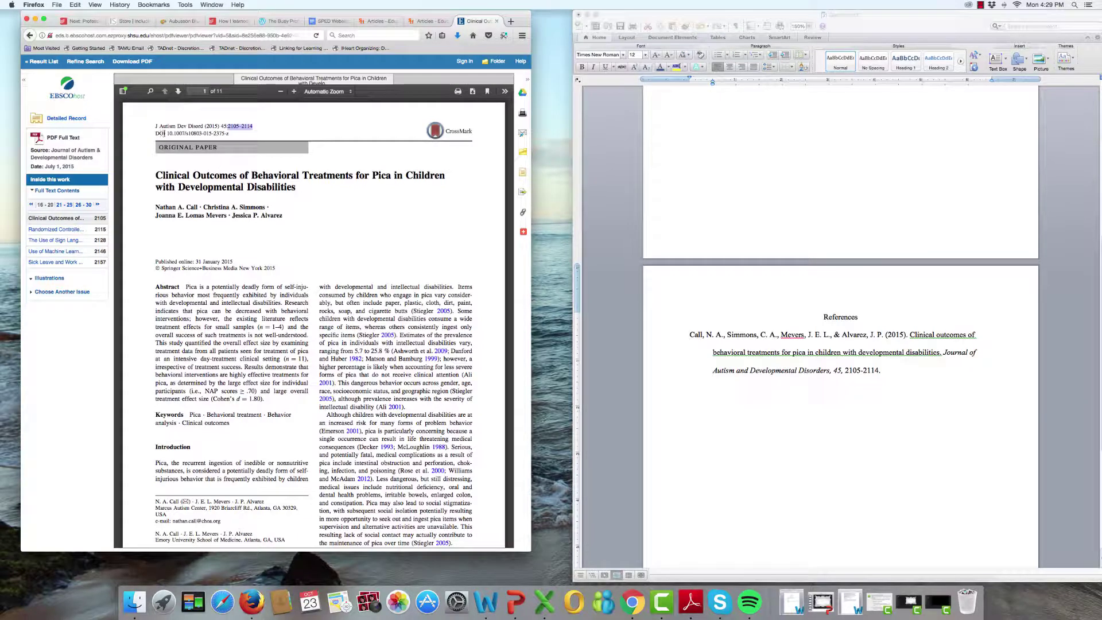
left_click_drag(155, 133, 235, 136)
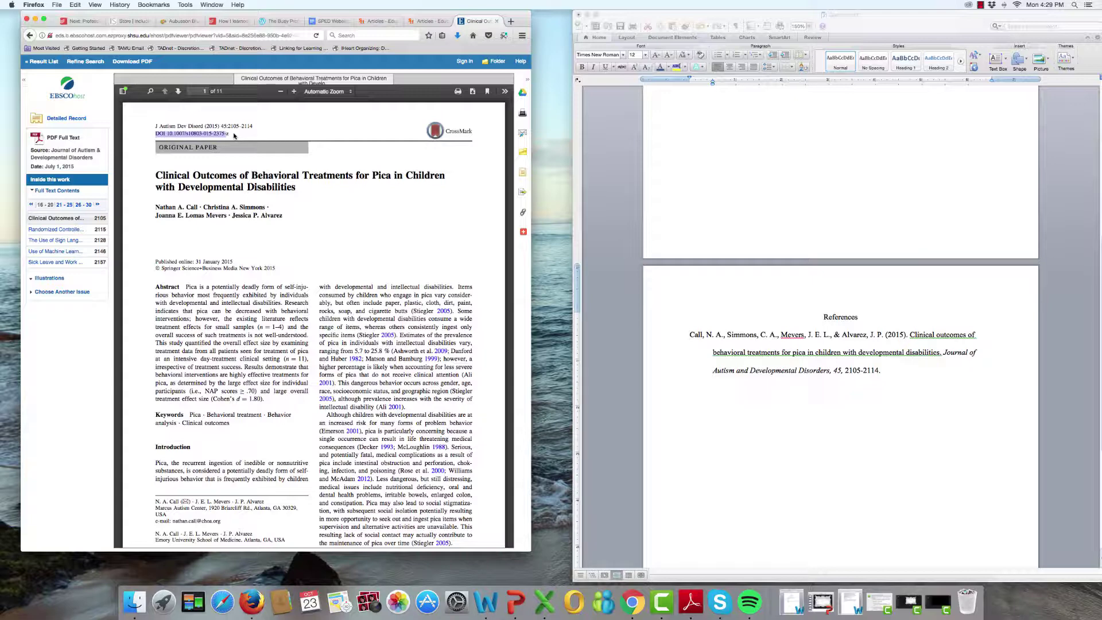
left_click(414, 228)
left_click(914, 375)
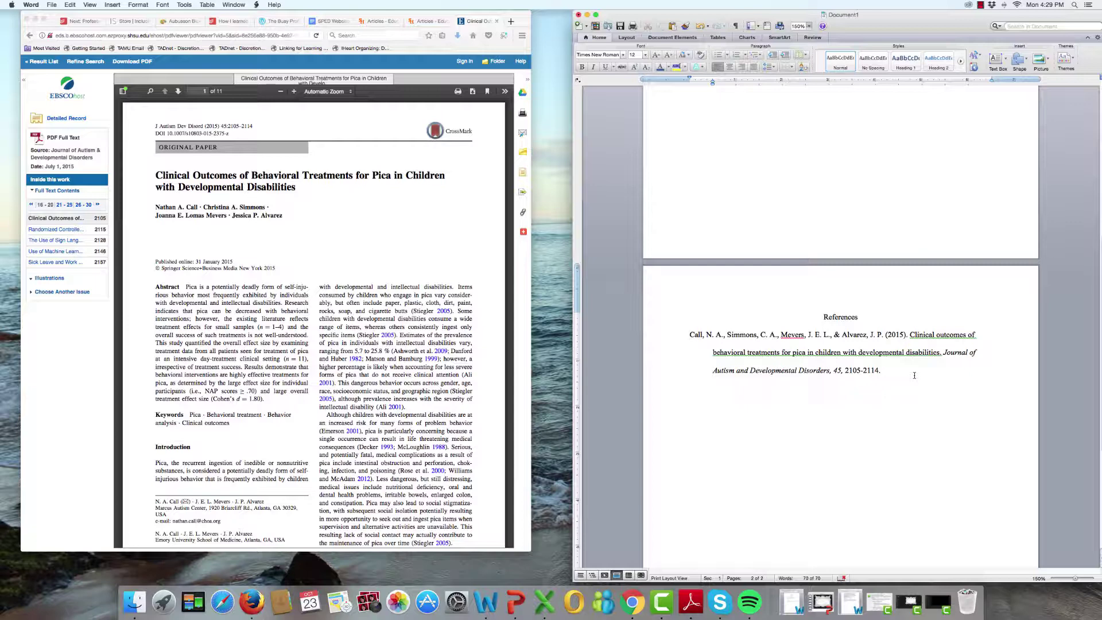
type("doi")
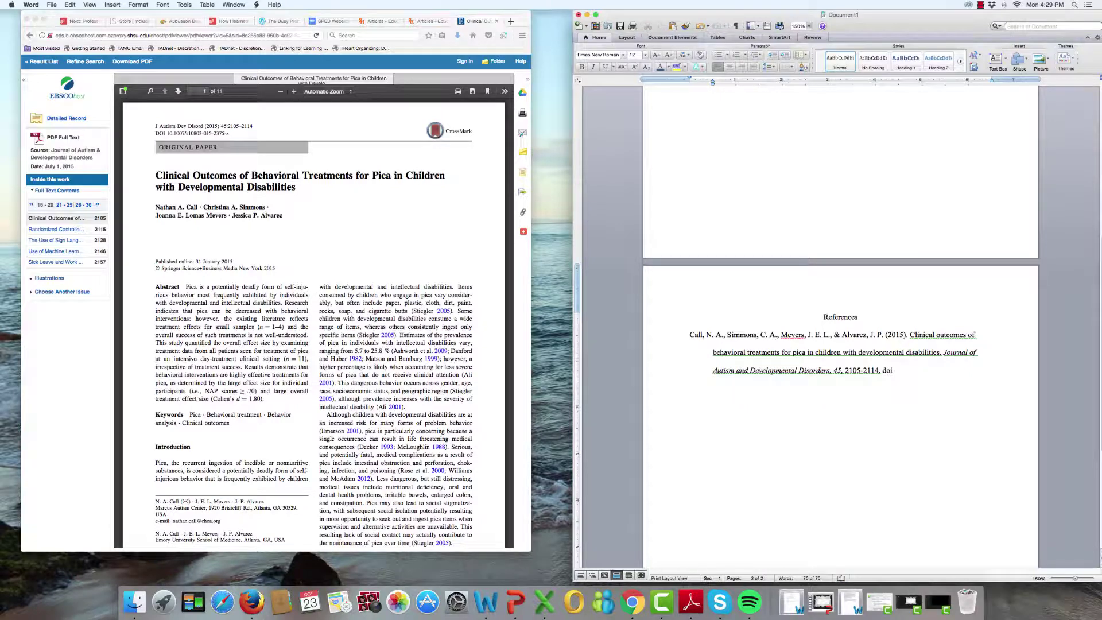
type(":")
left_click(892, 379)
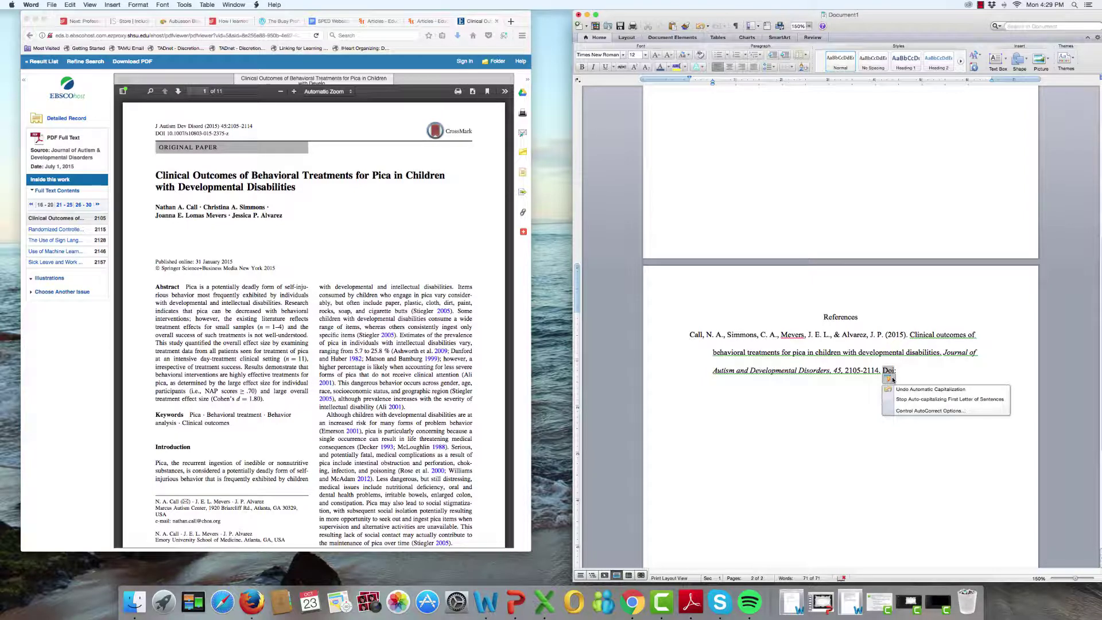
left_click(903, 400)
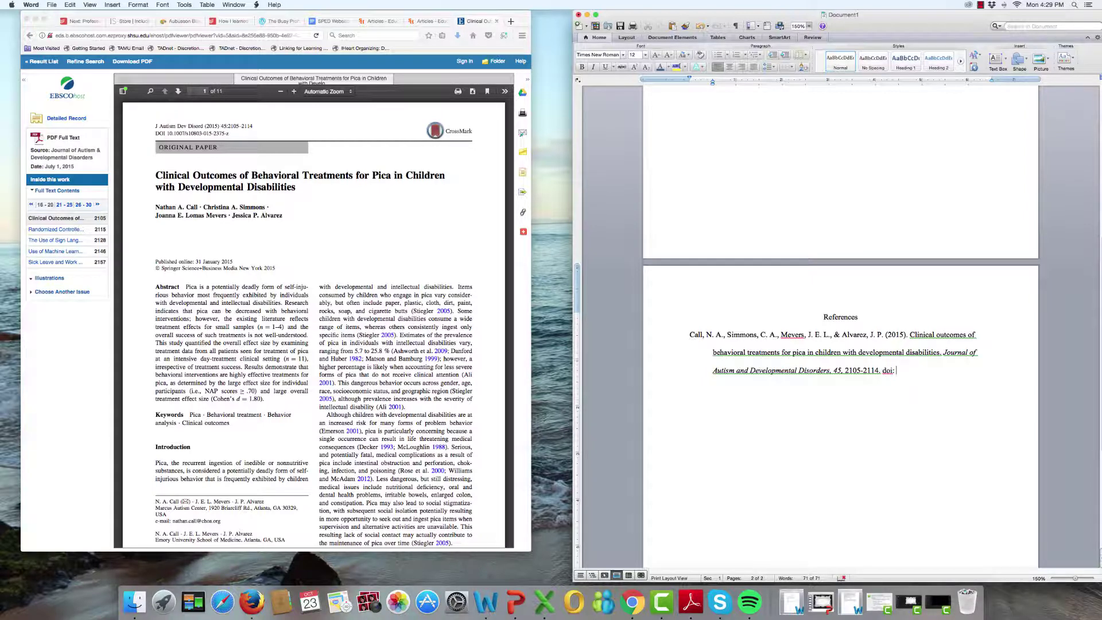
type("10.1007/s10803-015-2375-z")
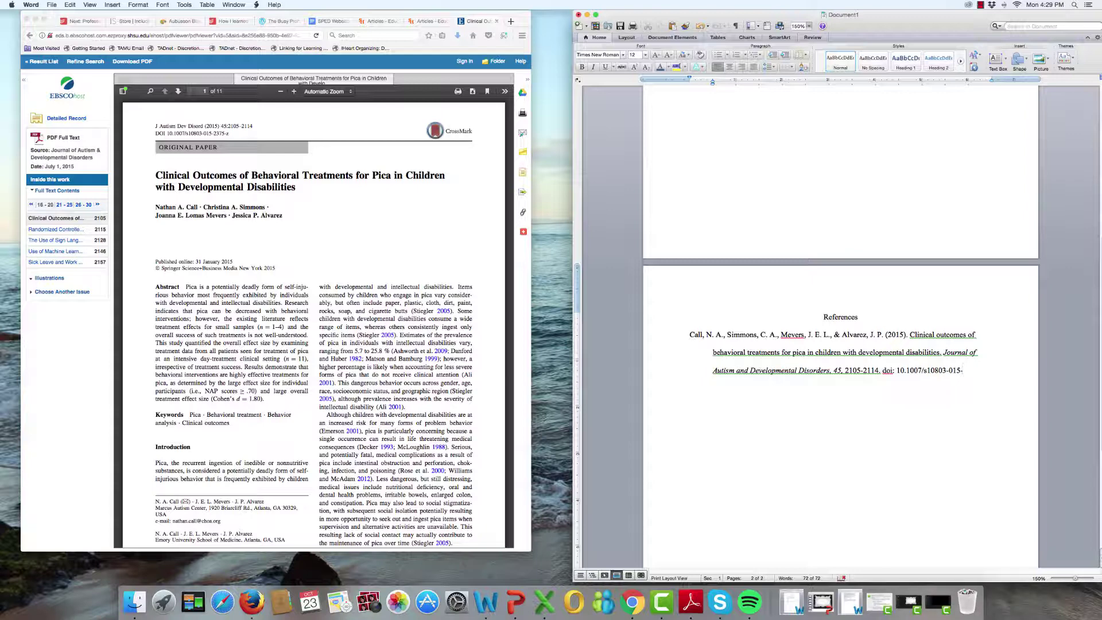